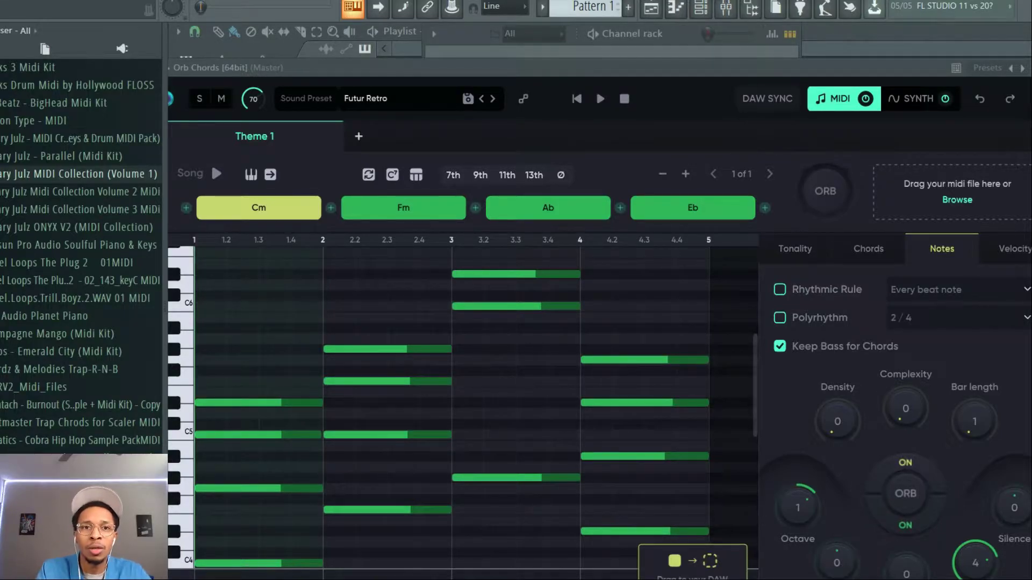
Reposition the Orb Chords window and enable Polyrhythm for the chord notes at 4/4
drag(588, 67, 607, 36)
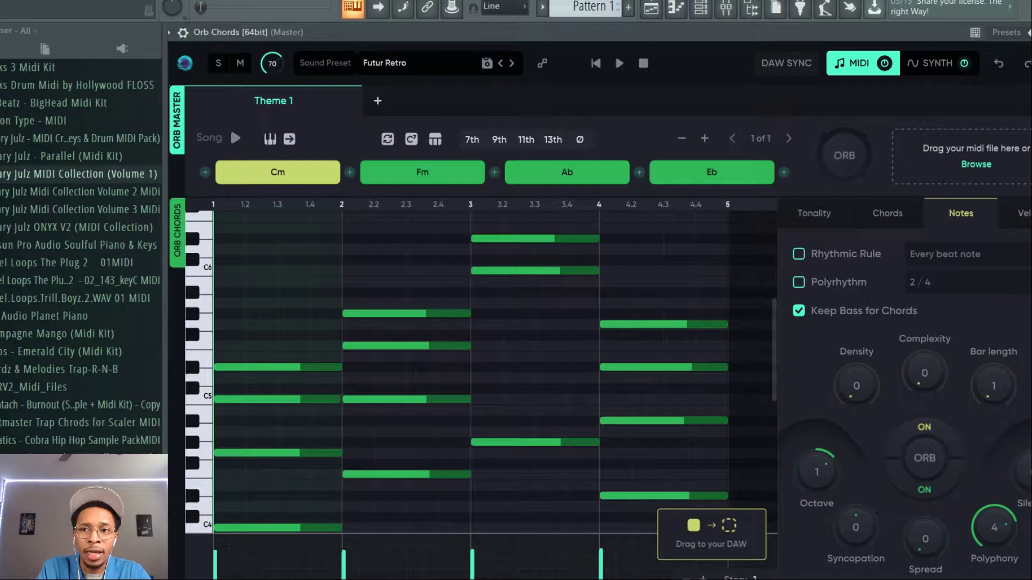
click(799, 283)
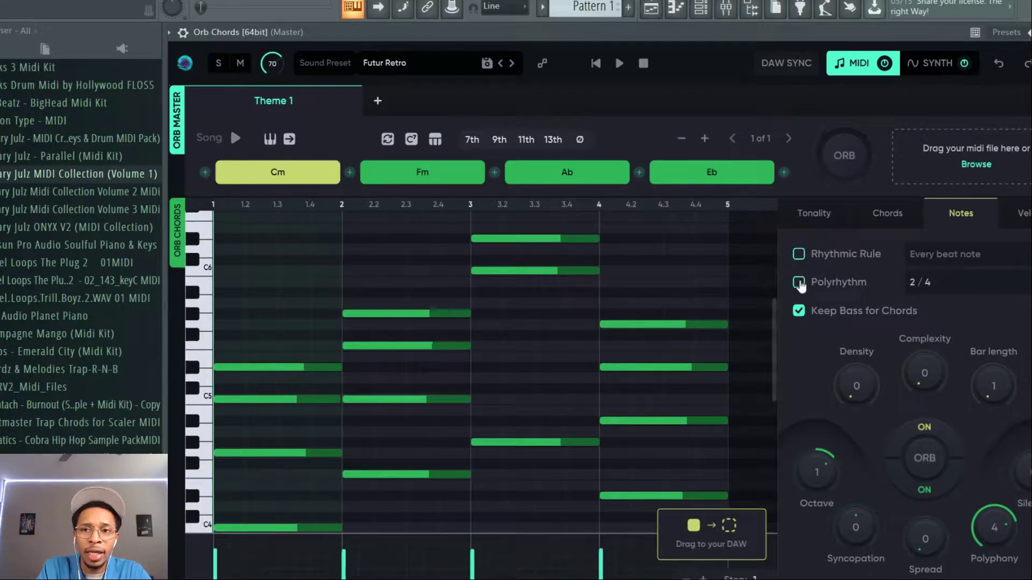
click(959, 279)
click(941, 350)
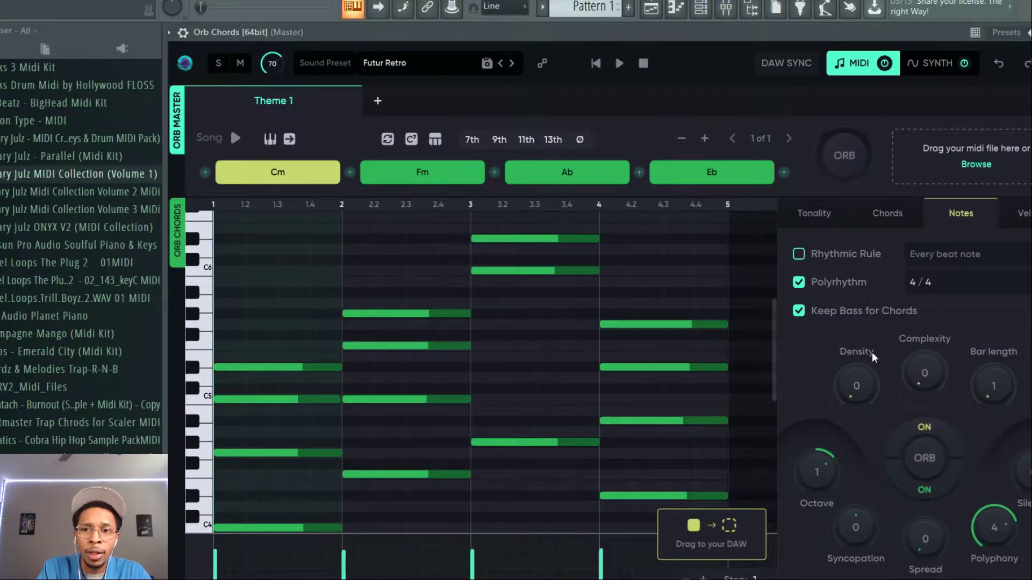
Try a note density of 45, return it to 0, then set complexity to 40 and spread to 45
drag(854, 390, 856, 350)
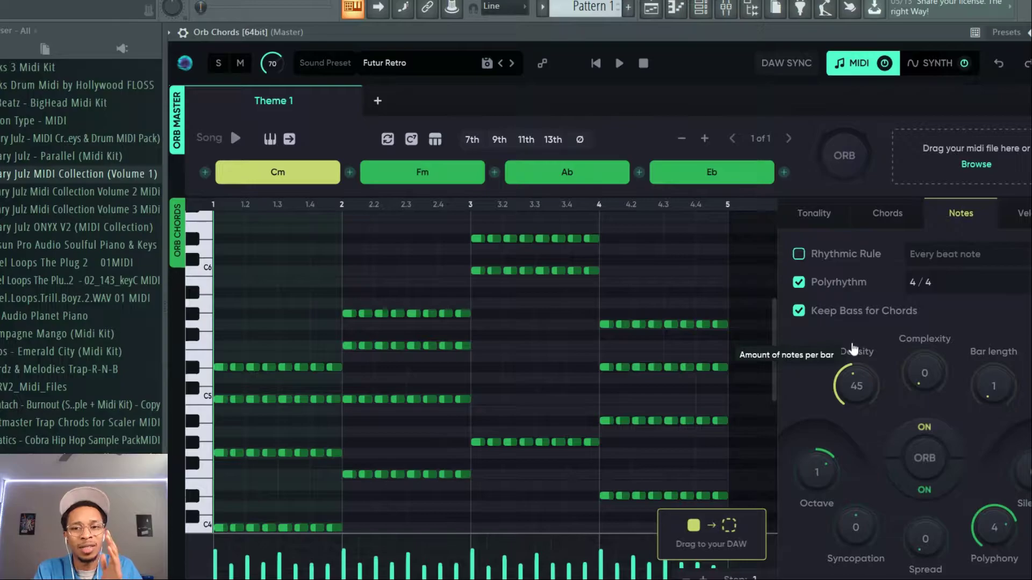
drag(849, 363, 837, 412)
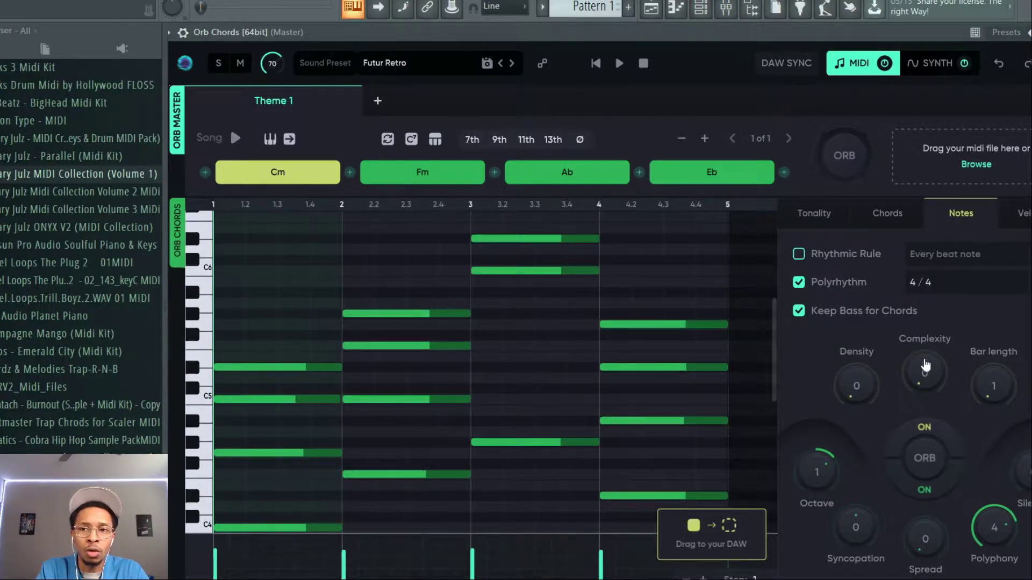
drag(924, 371, 926, 327)
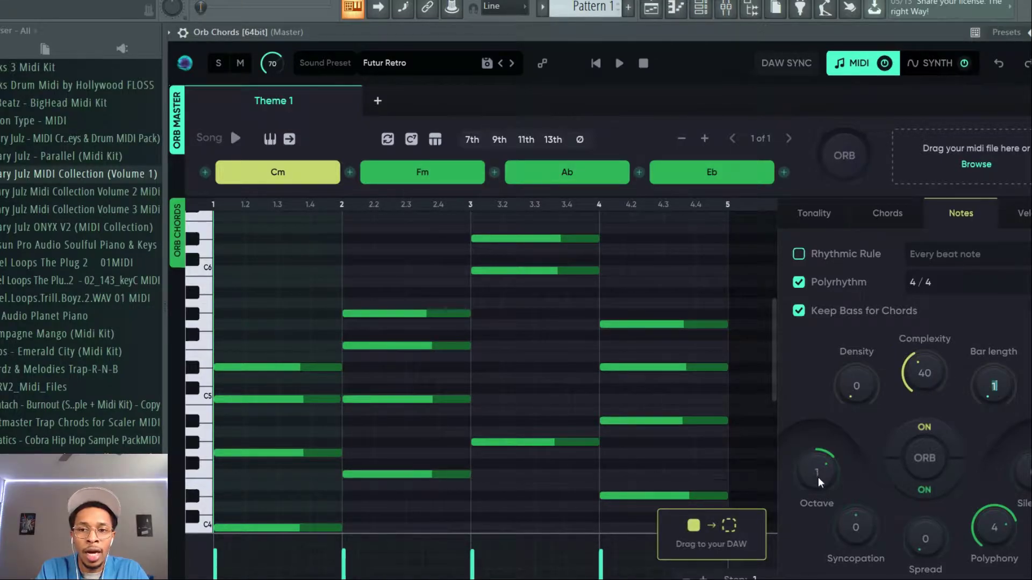
drag(859, 533, 913, 499)
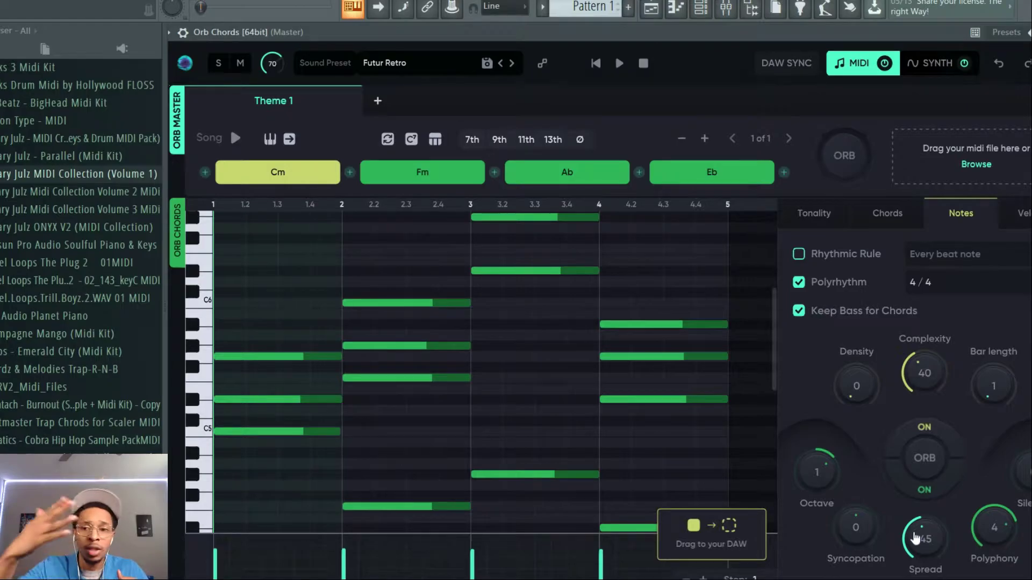
drag(999, 526, 994, 532)
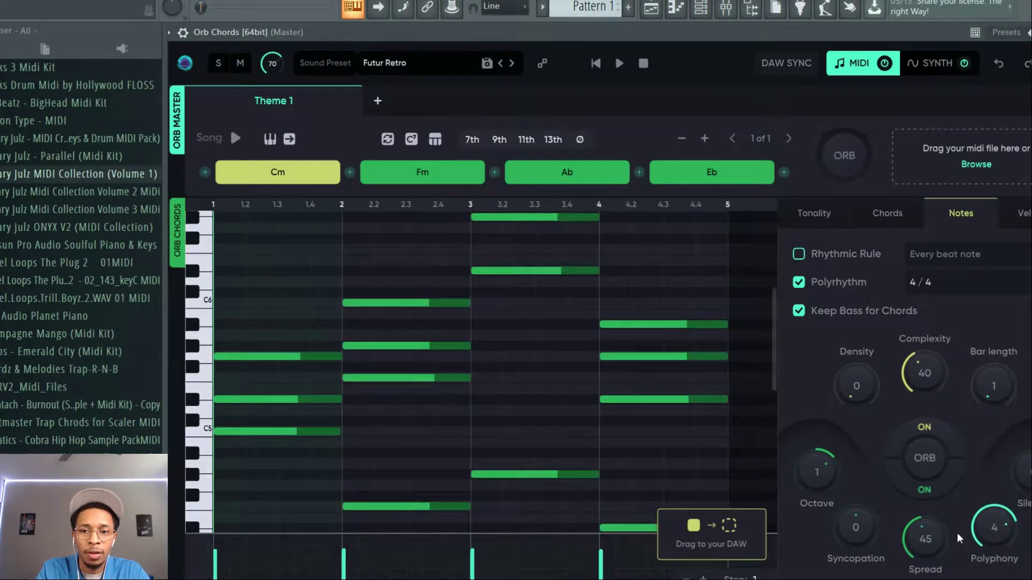
Try randomizing the note settings with ORB, audition the chords, and undo the randomization
click(925, 461)
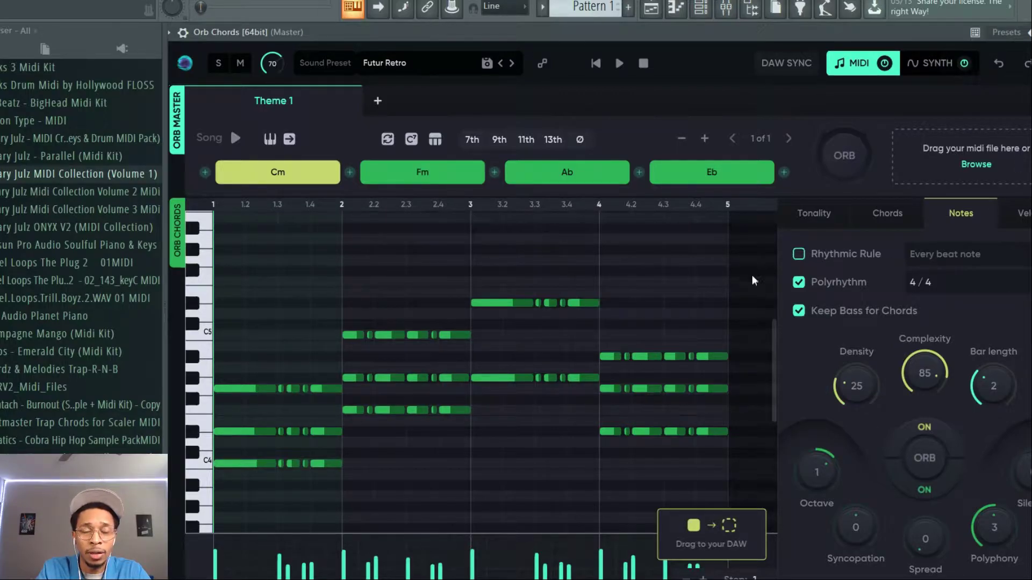
click(236, 138)
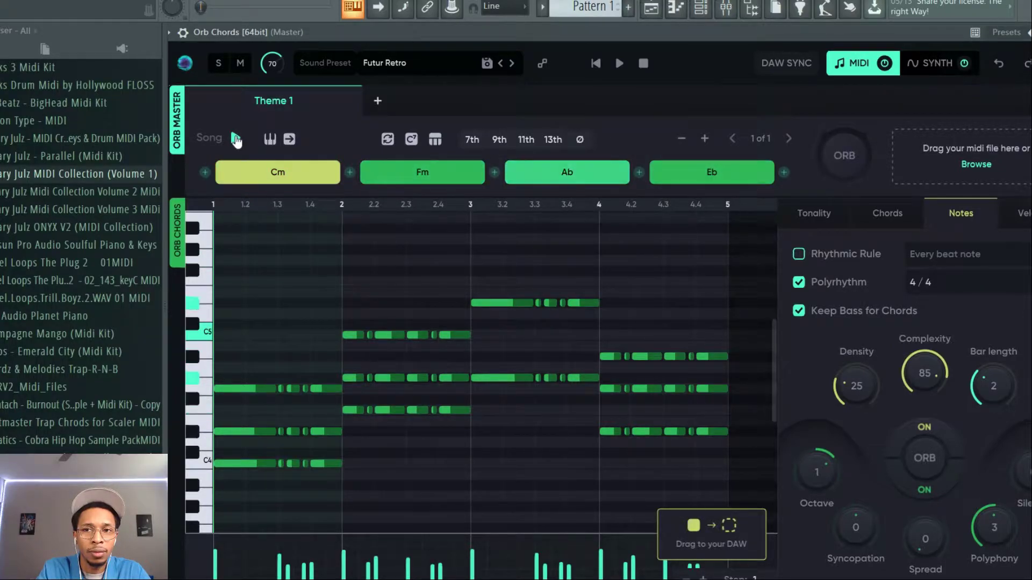
click(235, 139)
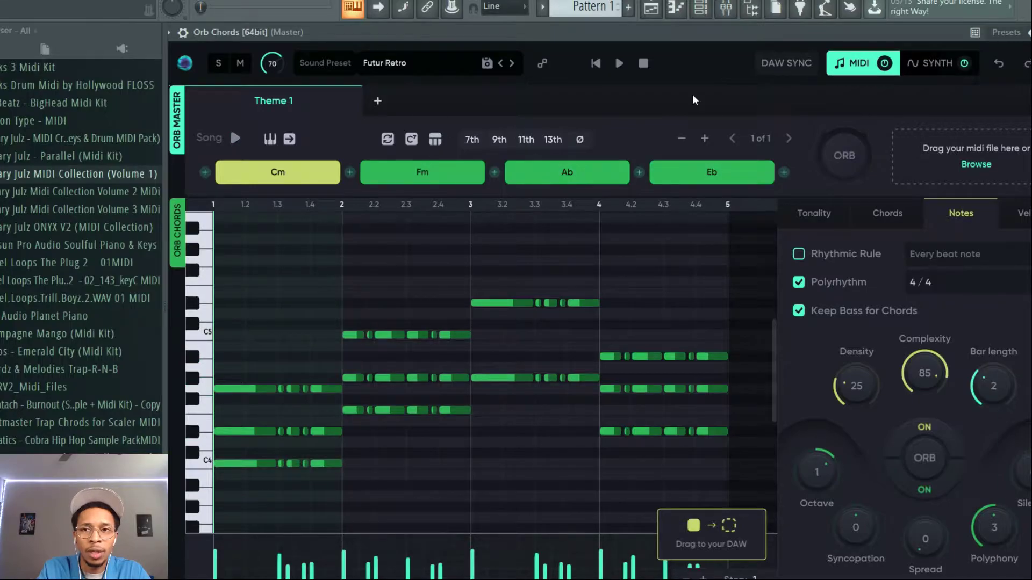
click(1000, 67)
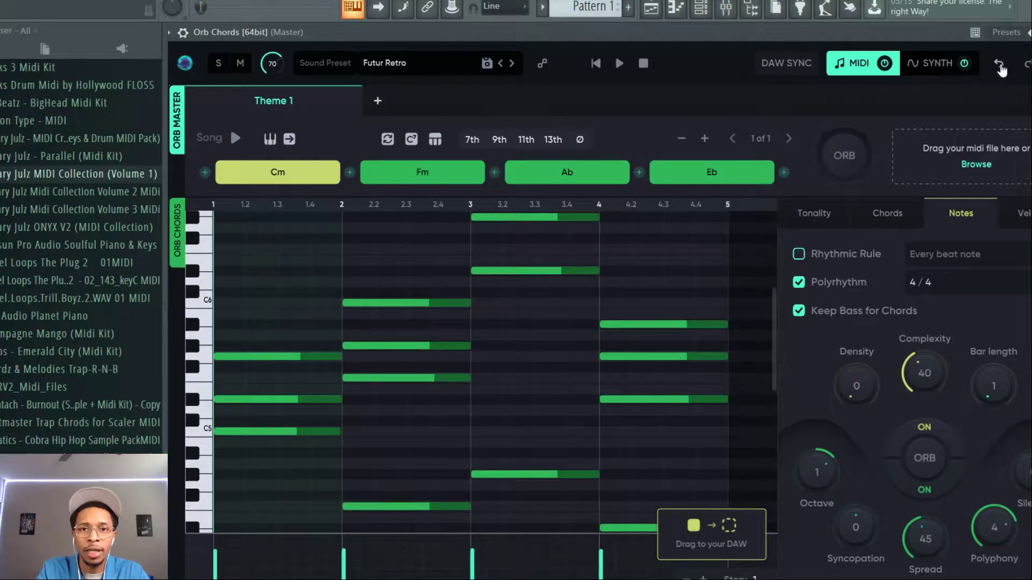
click(235, 138)
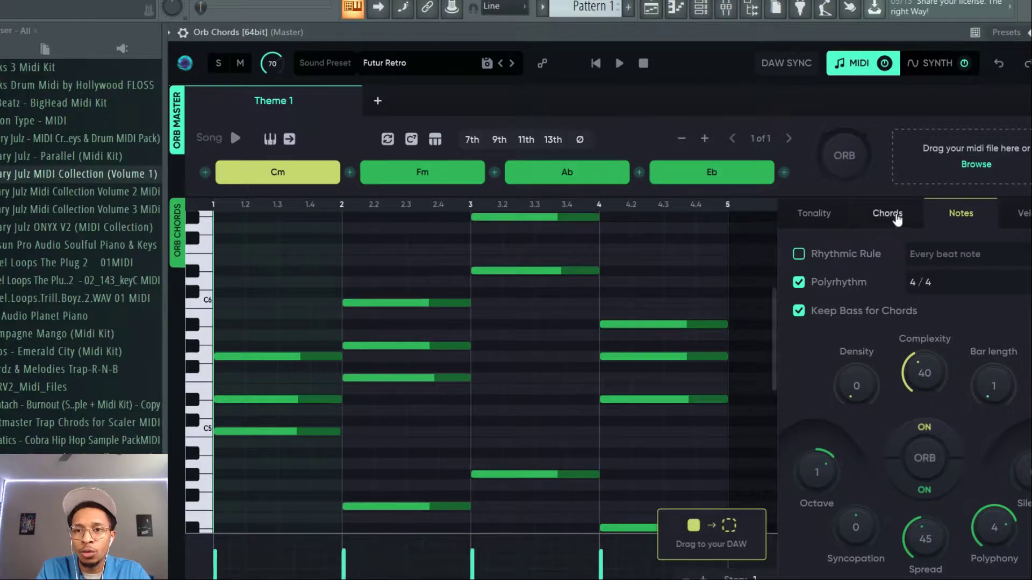
Change the theme's key to E and look through the chord progression library without picking a different one
click(897, 218)
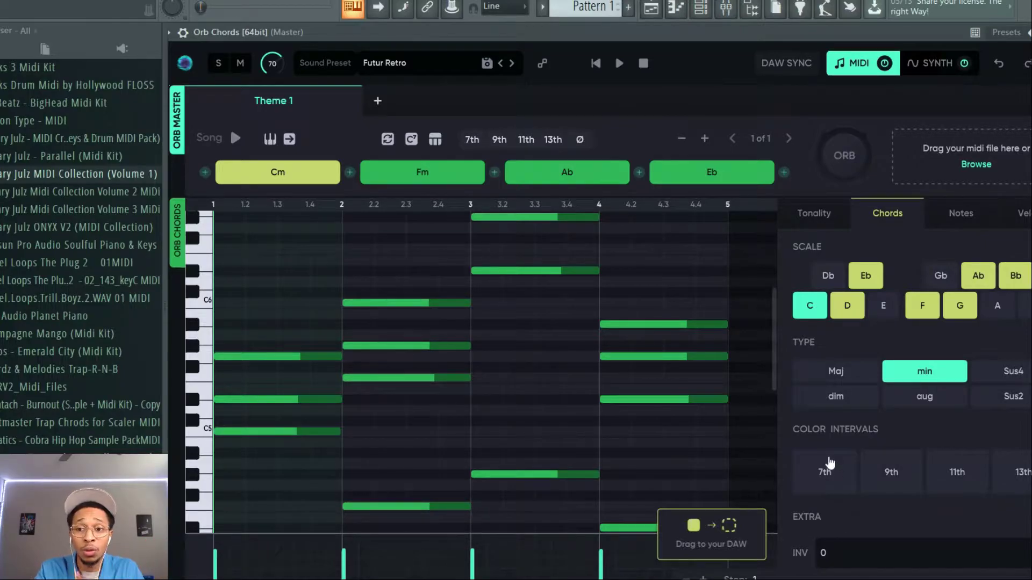
click(823, 214)
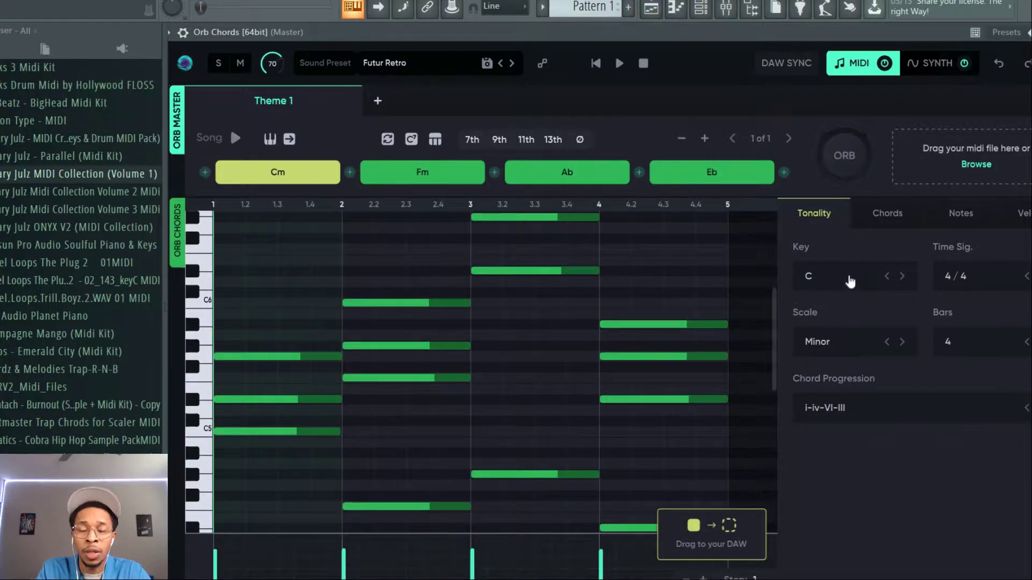
click(850, 282)
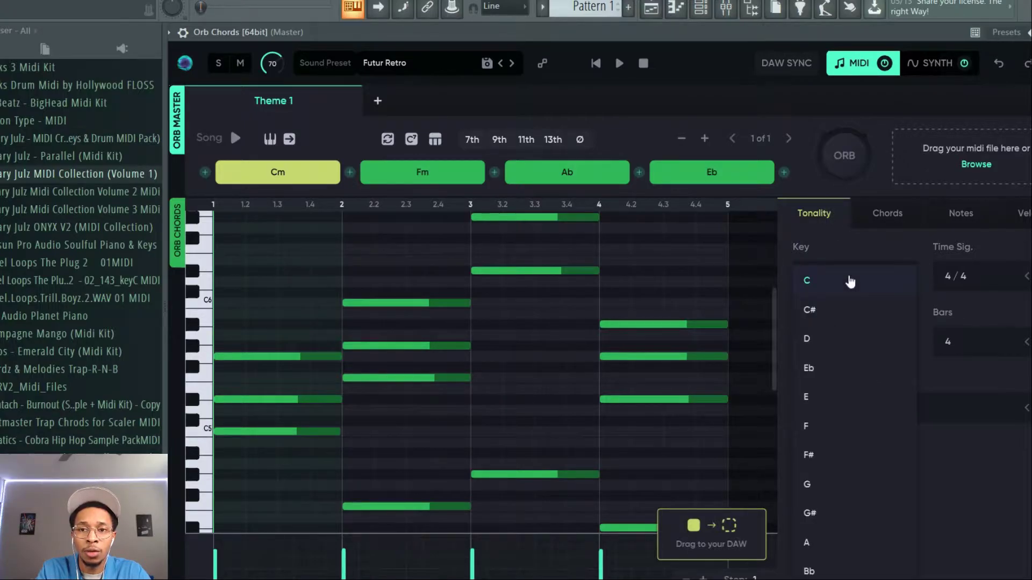
click(819, 401)
click(833, 407)
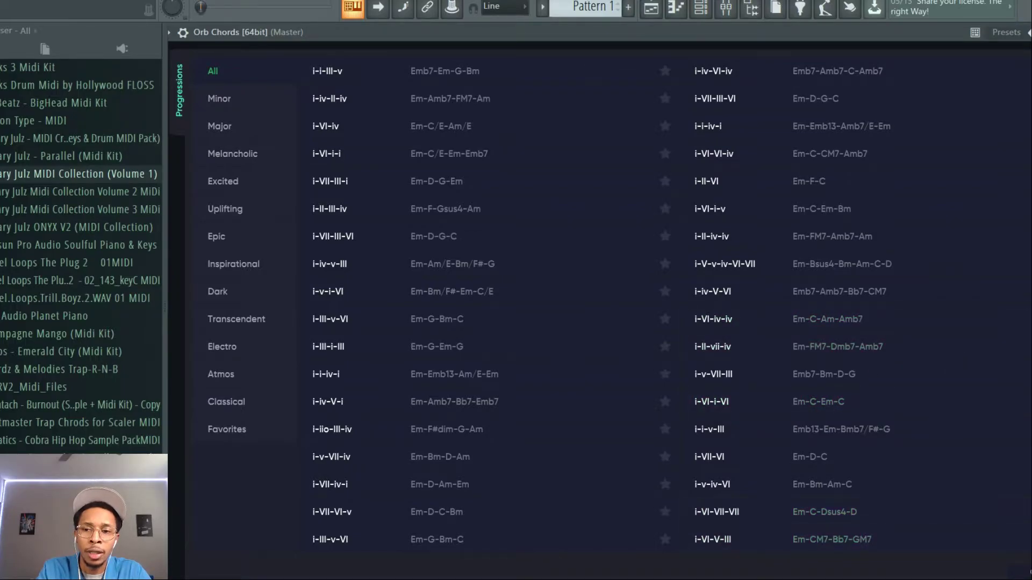
click(1030, 573)
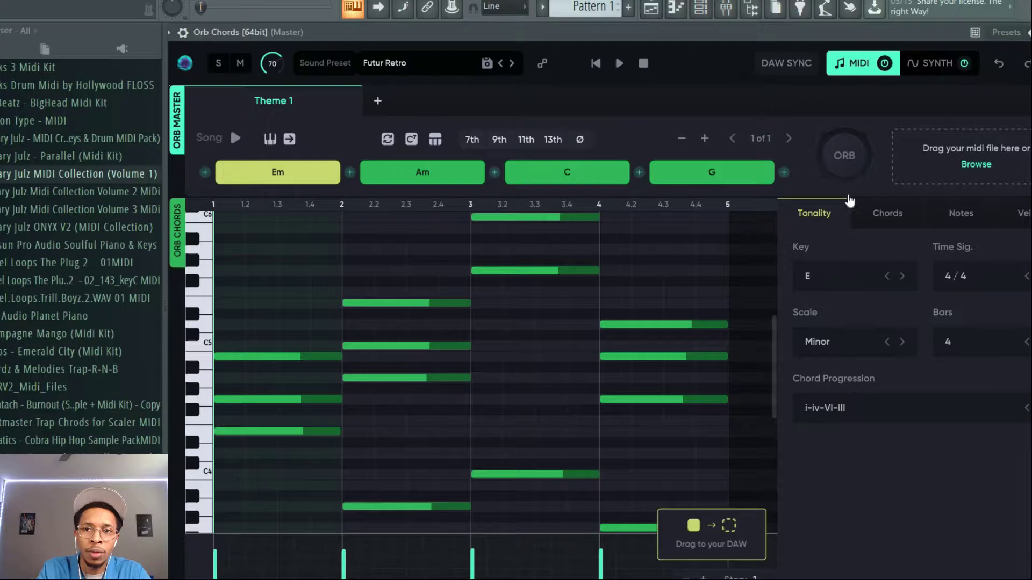
Regenerate the whole theme several times with the main ORB randomizer to get a new E minor progression
click(847, 156)
click(844, 156)
click(844, 156)
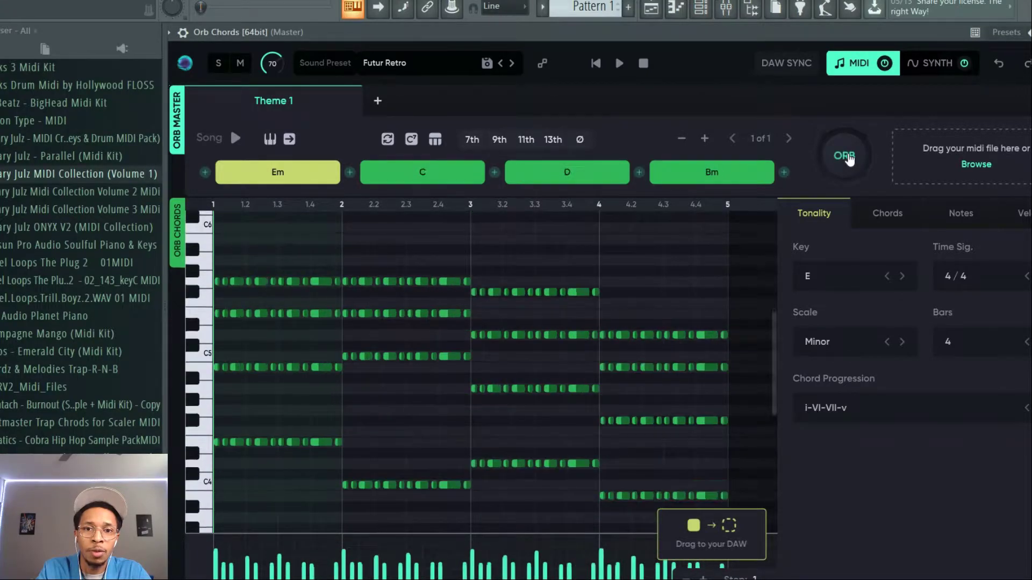
click(844, 156)
click(844, 156)
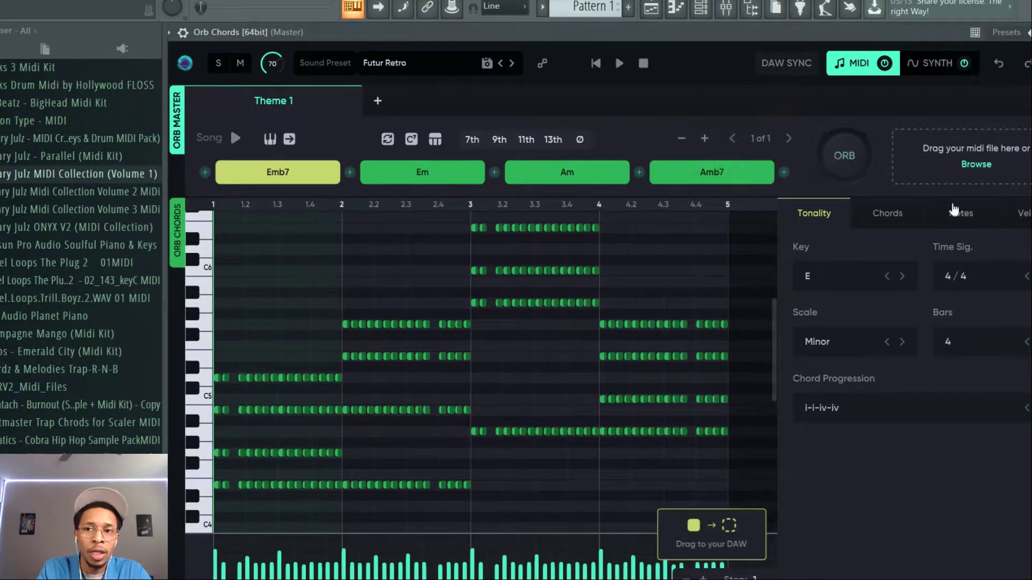
Reduce the note density of the generated chords to 0 and play the progression
click(962, 212)
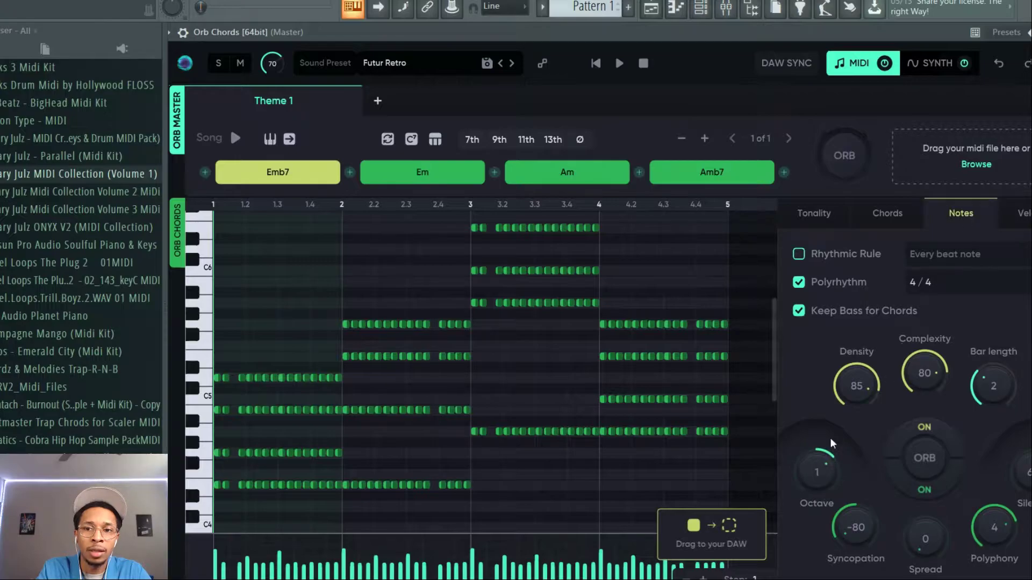
drag(857, 378, 794, 548)
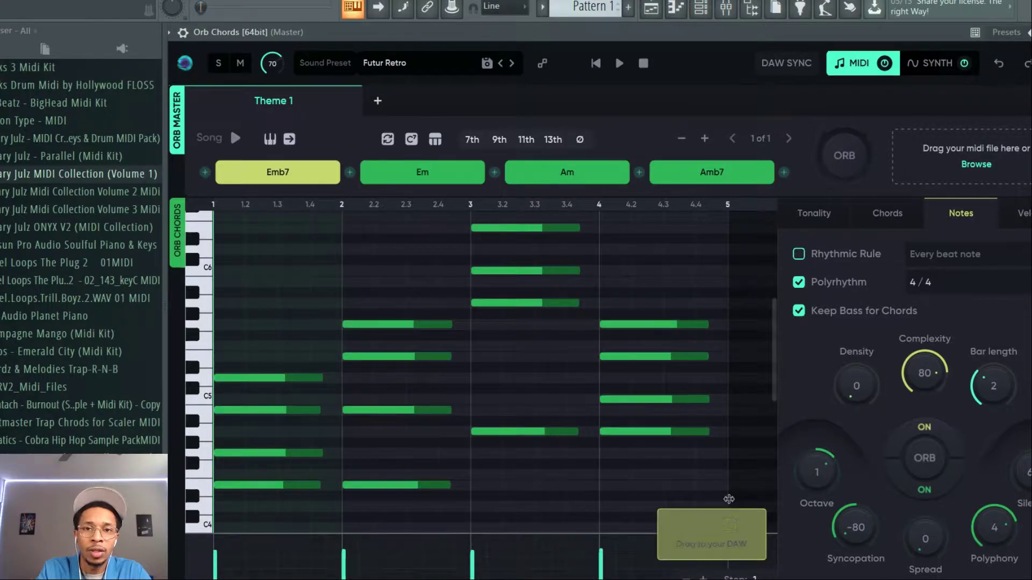
click(235, 139)
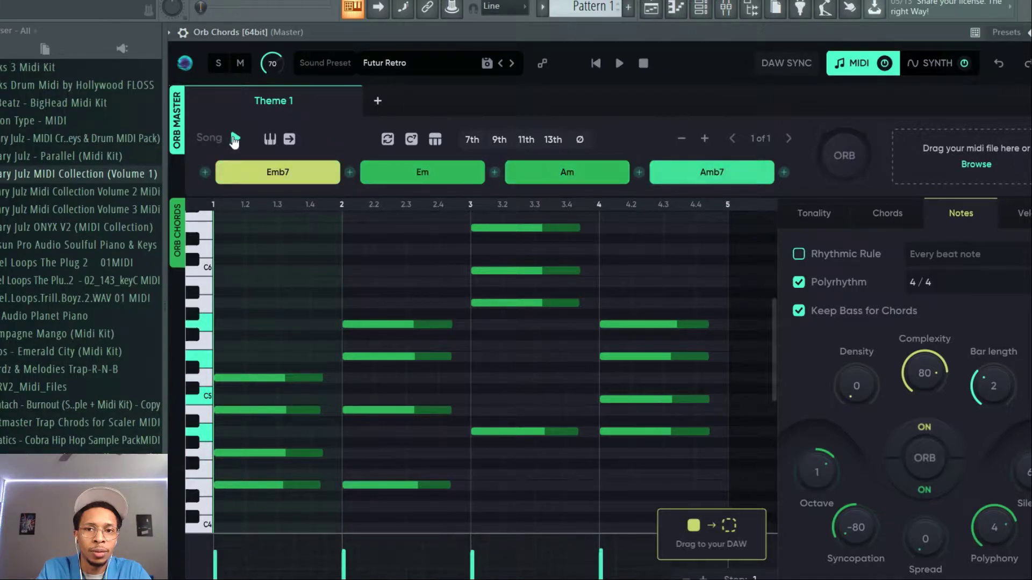
Arrange the plugin and channel rack side by side and export the chord MIDI onto the Orb Chords channel
drag(391, 32, 88, 177)
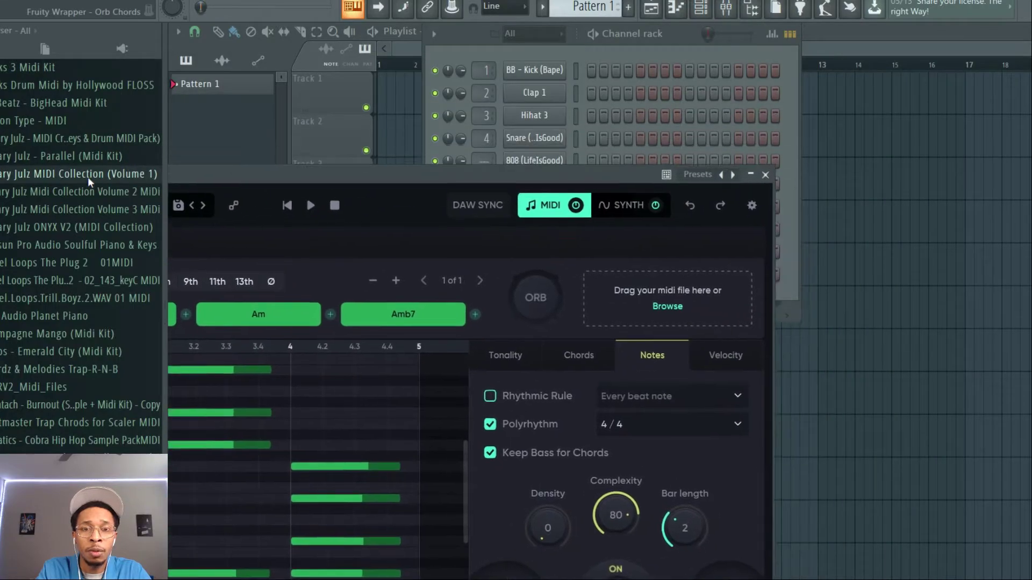
drag(529, 53, 836, 69)
drag(605, 173, 574, 17)
drag(369, 524, 919, 320)
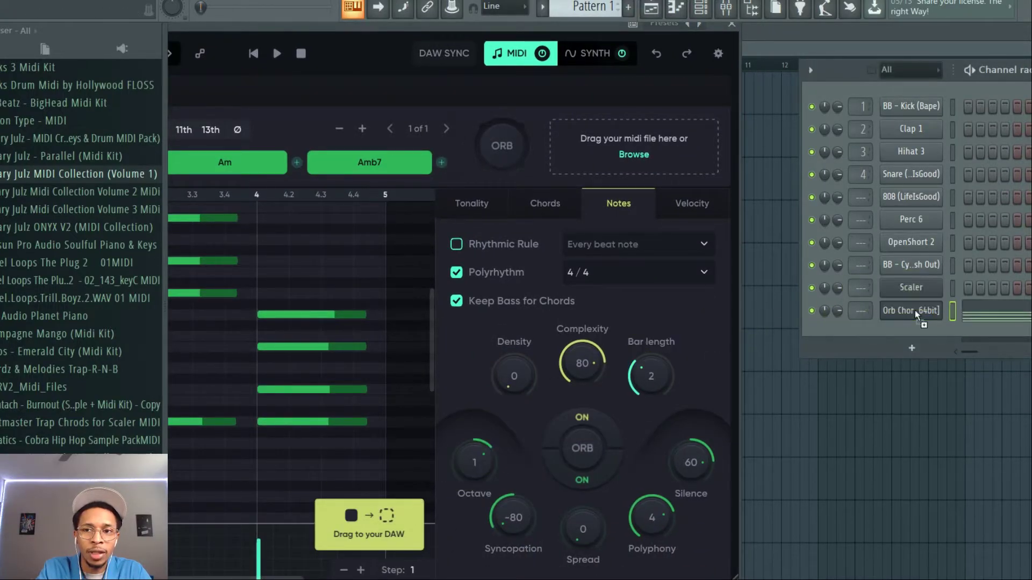
Open the Orb Chords channel's notes in the piano roll and play back the four imported chords
click(978, 315)
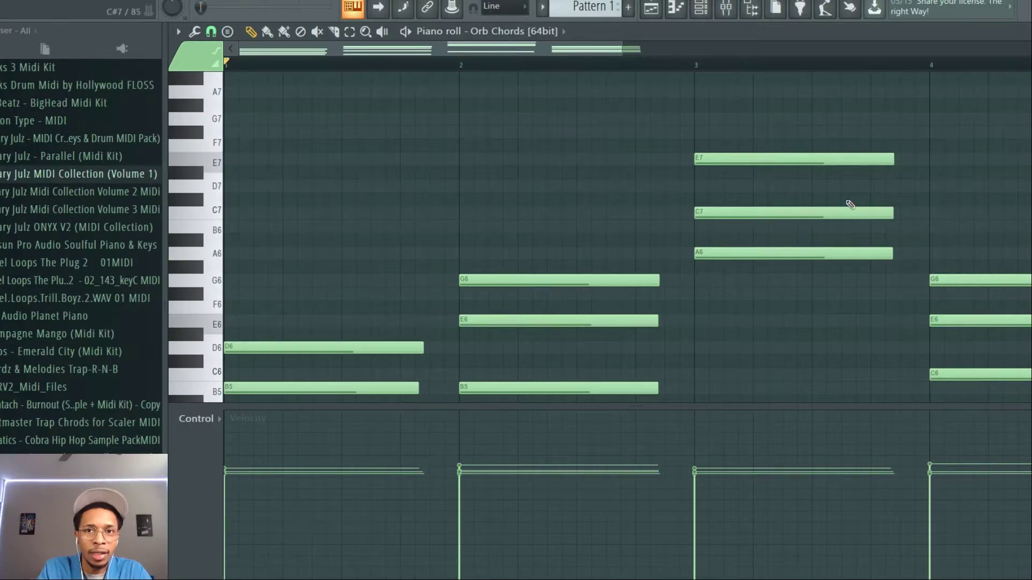
drag(623, 47, 801, 49)
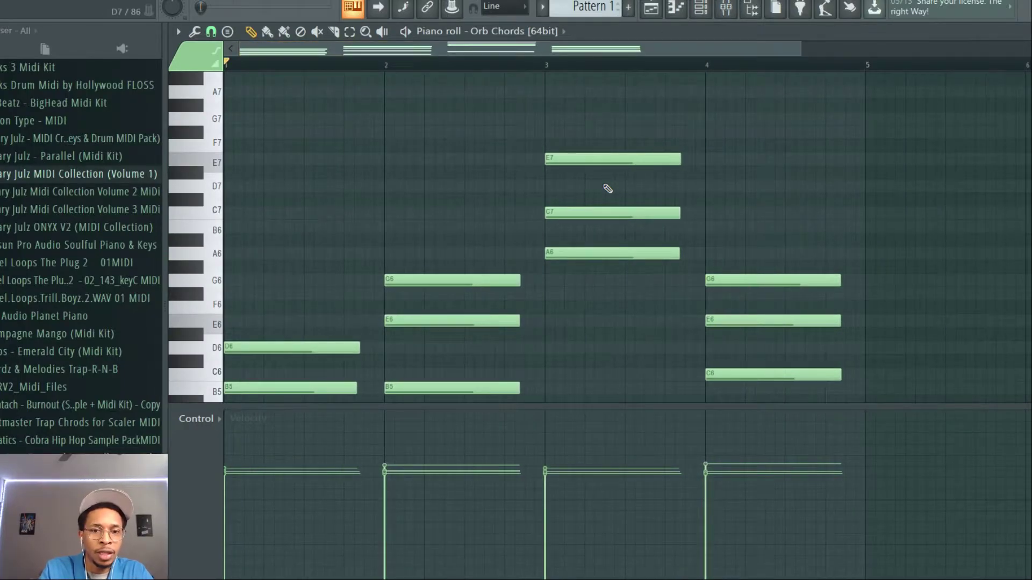
key(space)
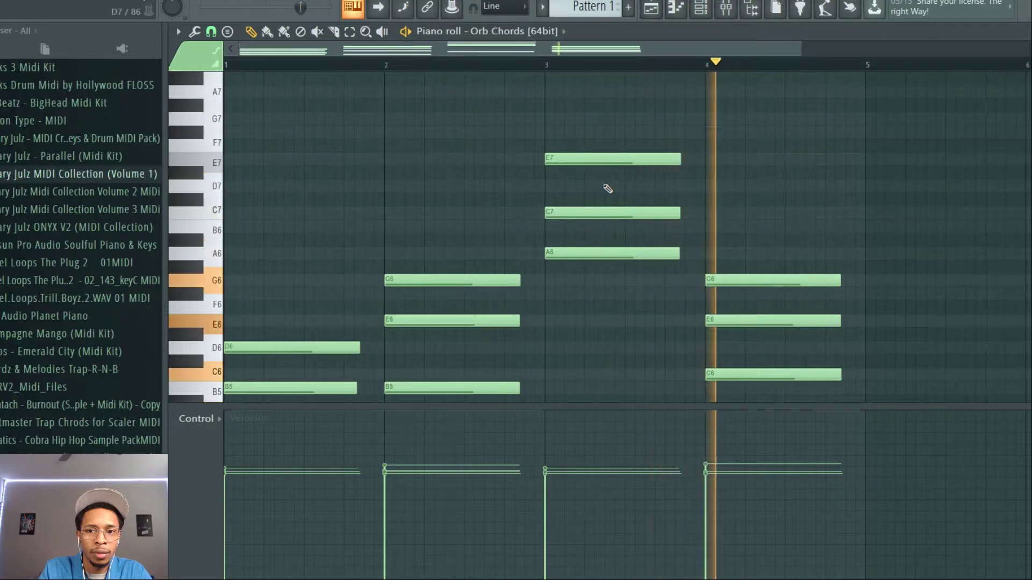
key(space)
Add two ElectraX [64bit] instrument channels and move their windows clear of the channel rack
key(F6)
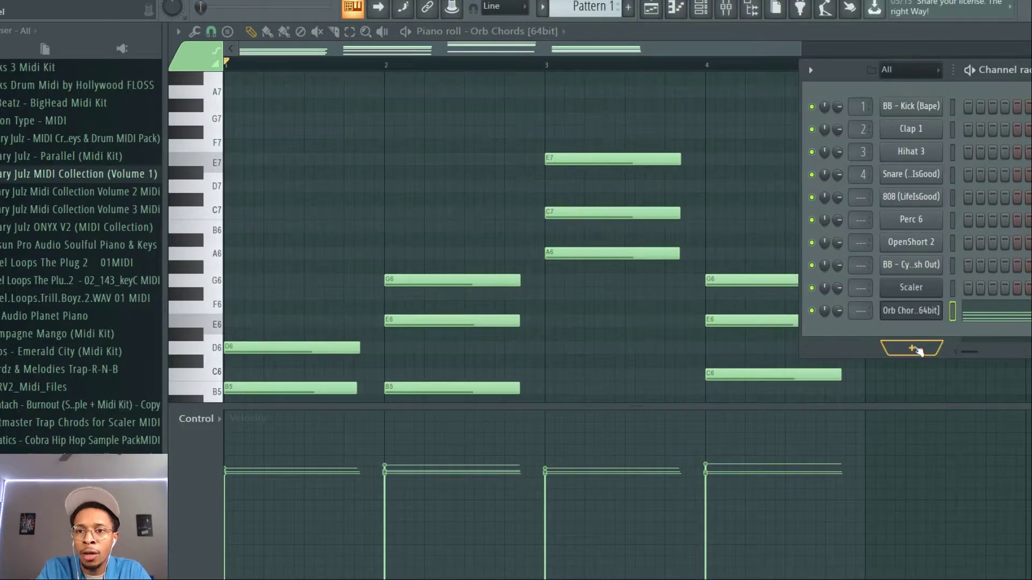
click(920, 349)
click(1025, 1)
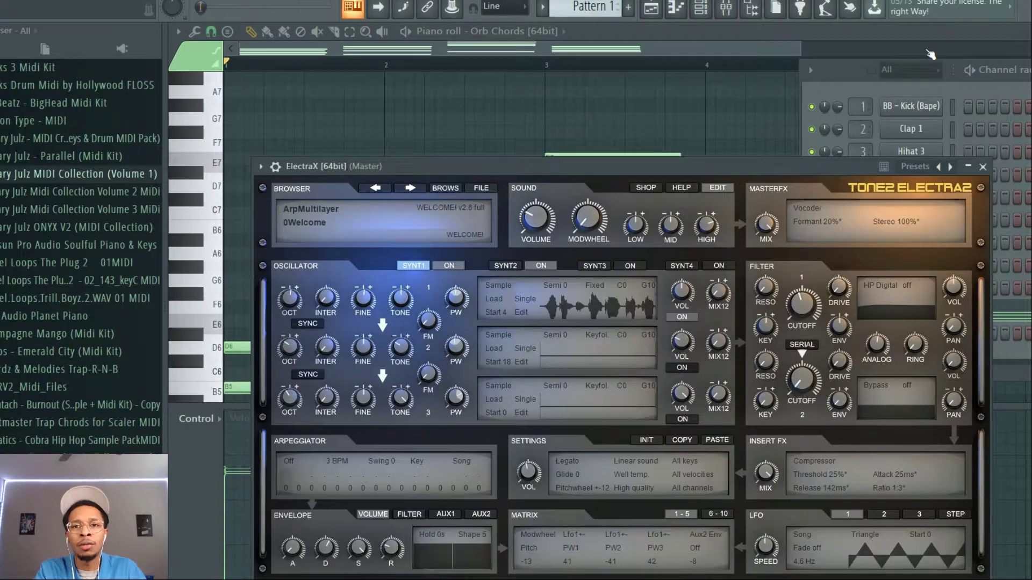
drag(742, 166, 977, 408)
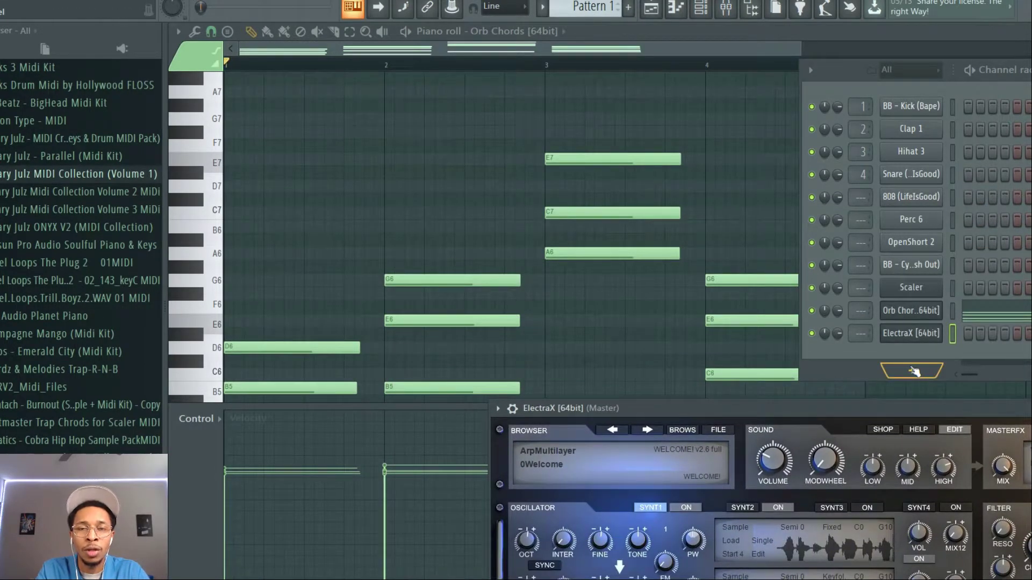
click(919, 370)
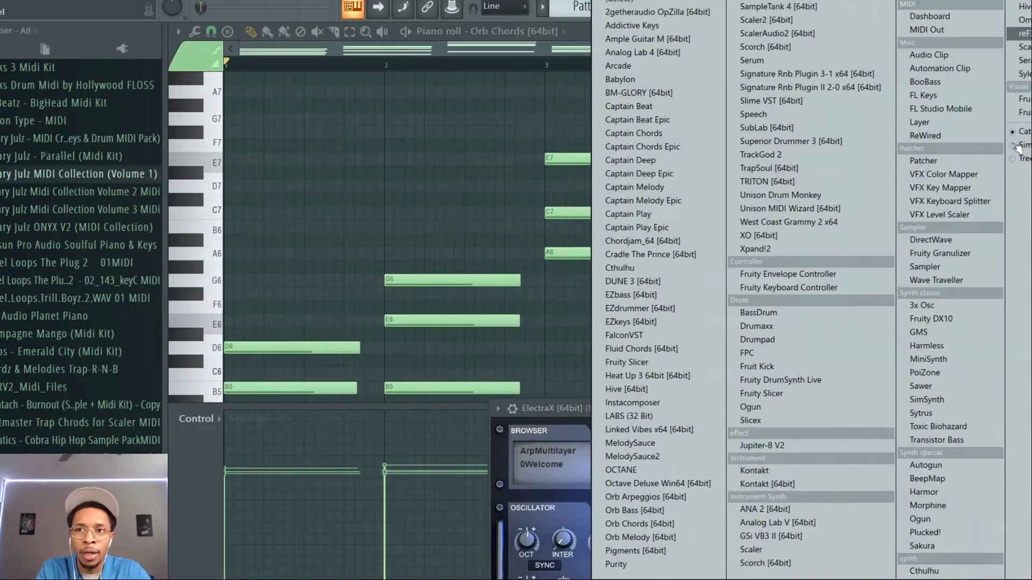
click(1026, 34)
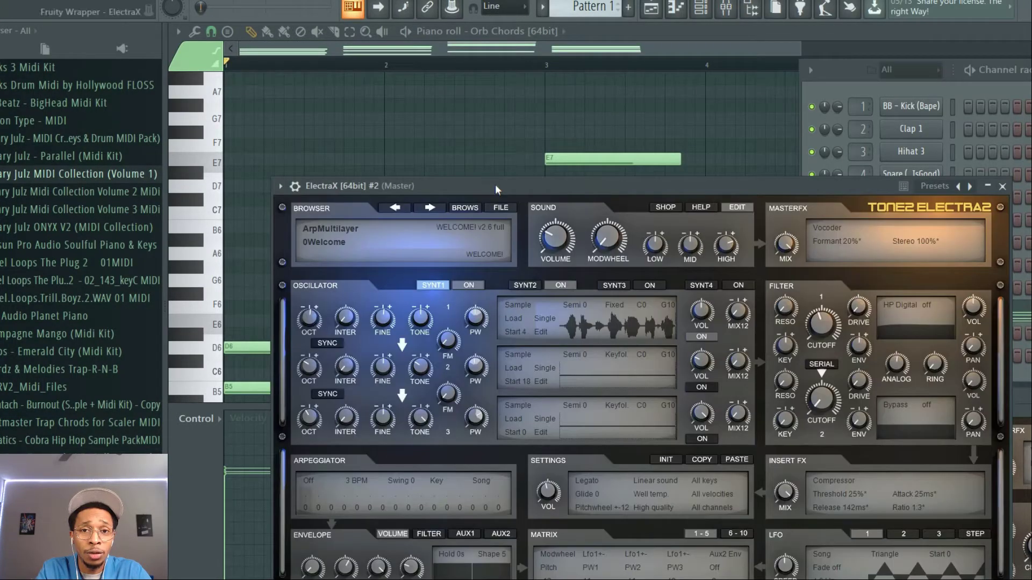
drag(495, 185, 612, 478)
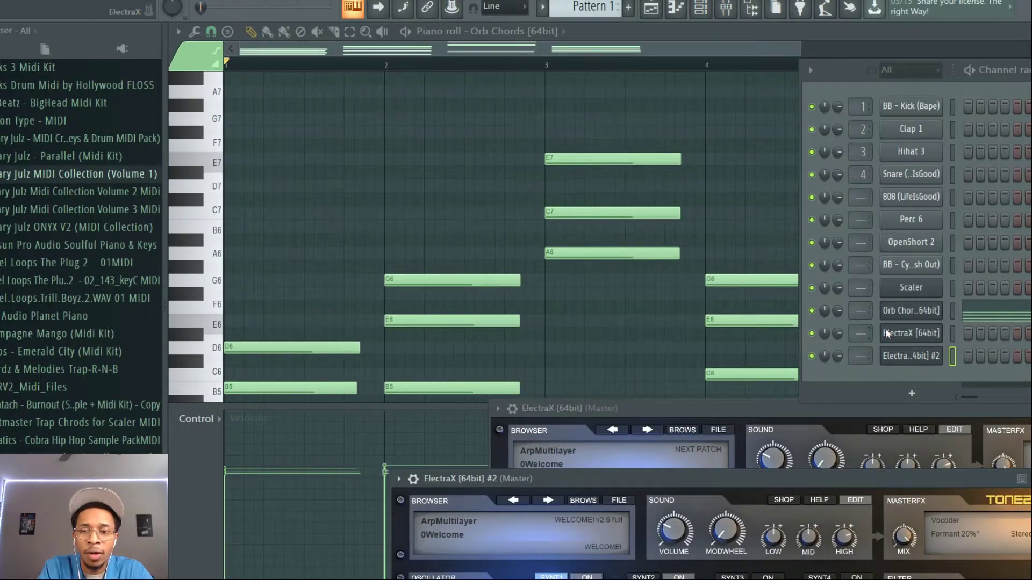
Add an Orb Arpeggios [64bit] channel to the channel rack and close its plugin window
click(912, 395)
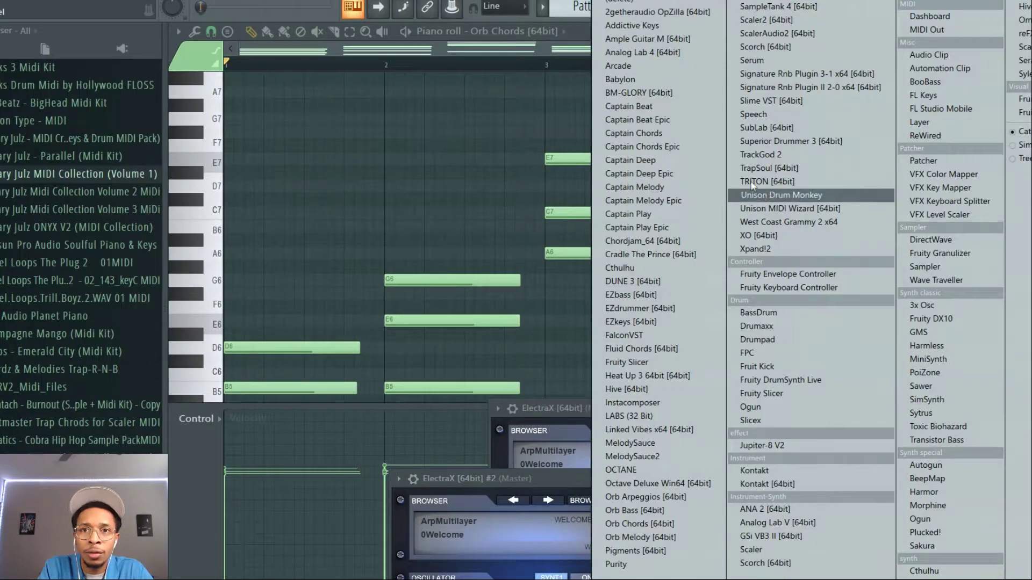
click(646, 497)
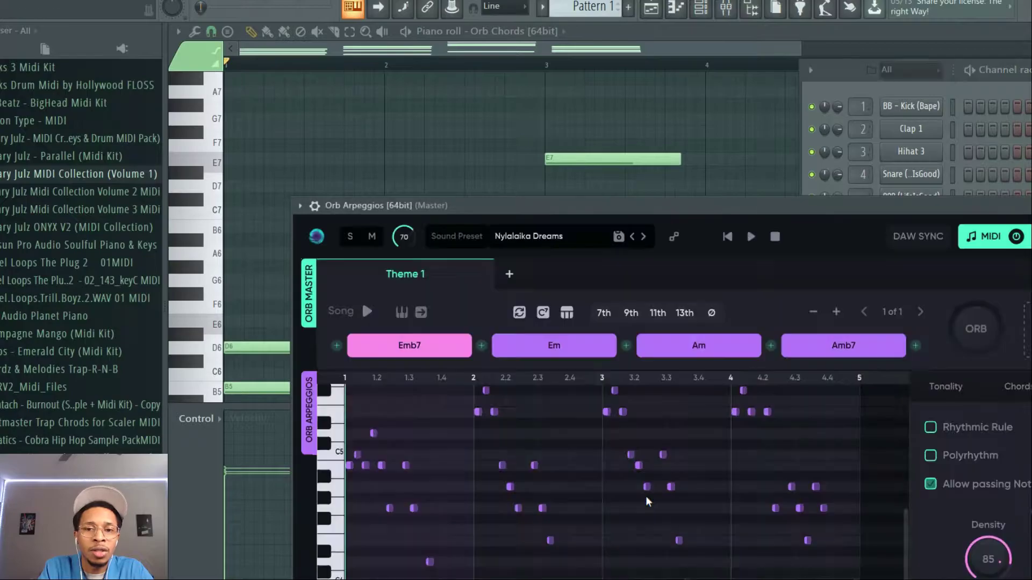
drag(737, 212, 541, 273)
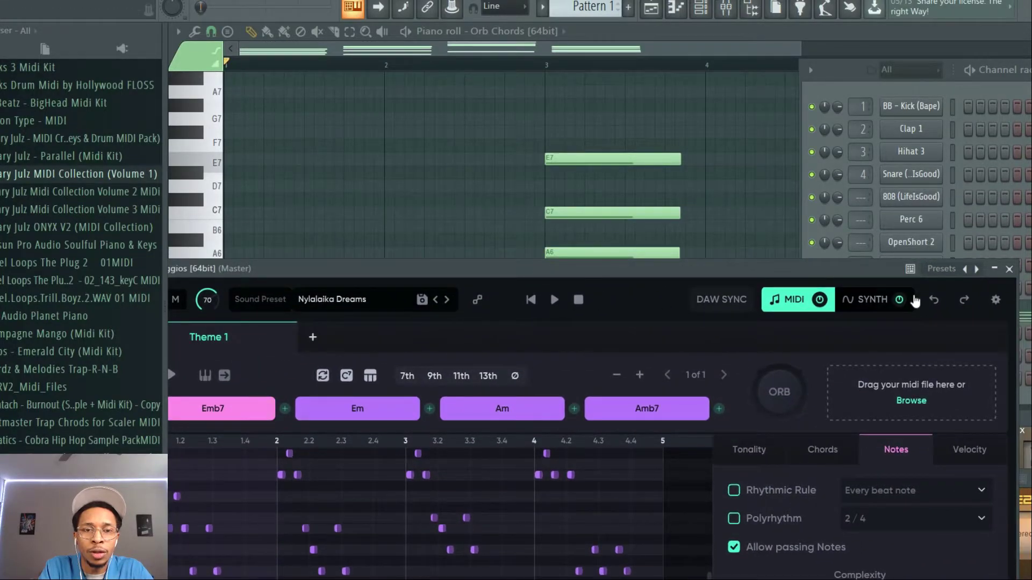
click(1009, 270)
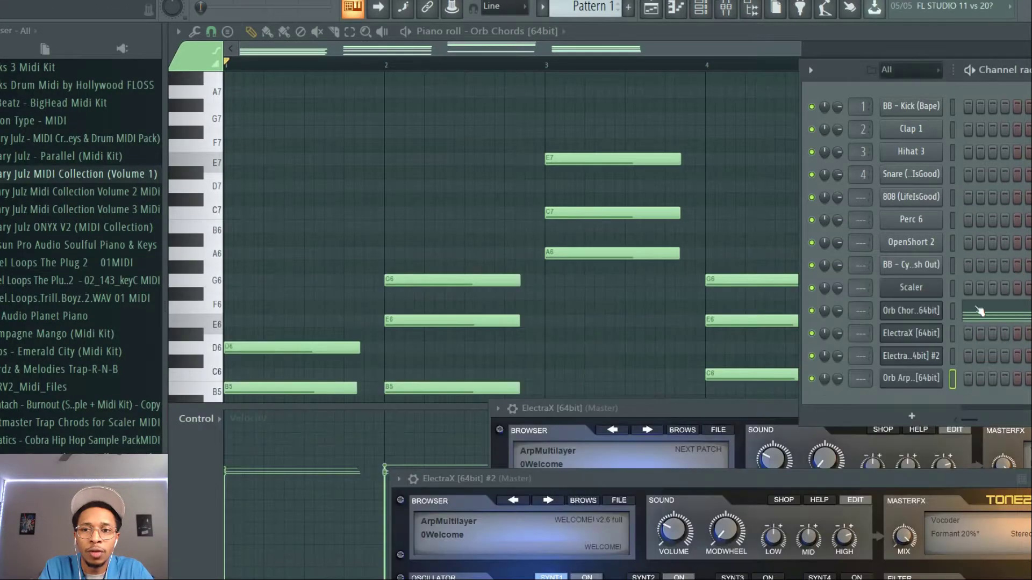
Search the full generator list for "orb" and add a second Orb Arpeggios [64bit] channel, with its window moved up for a full view
click(914, 412)
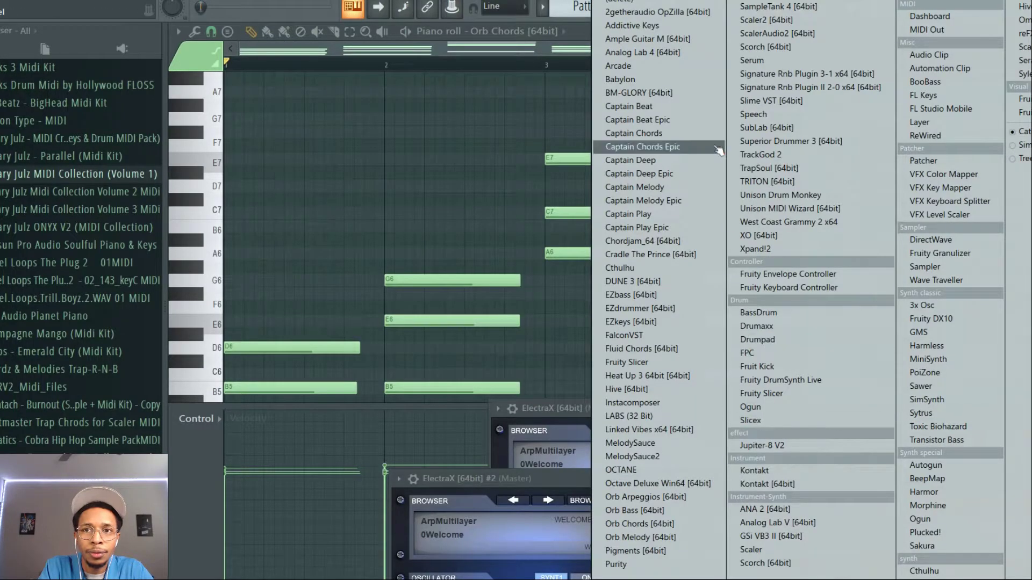
click(599, 8)
text(o)
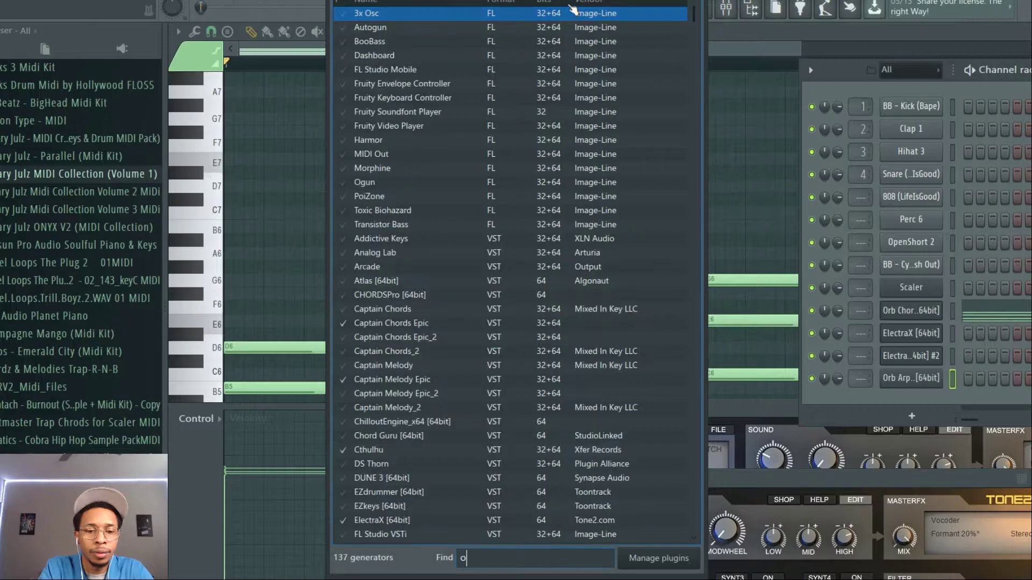
text(rb)
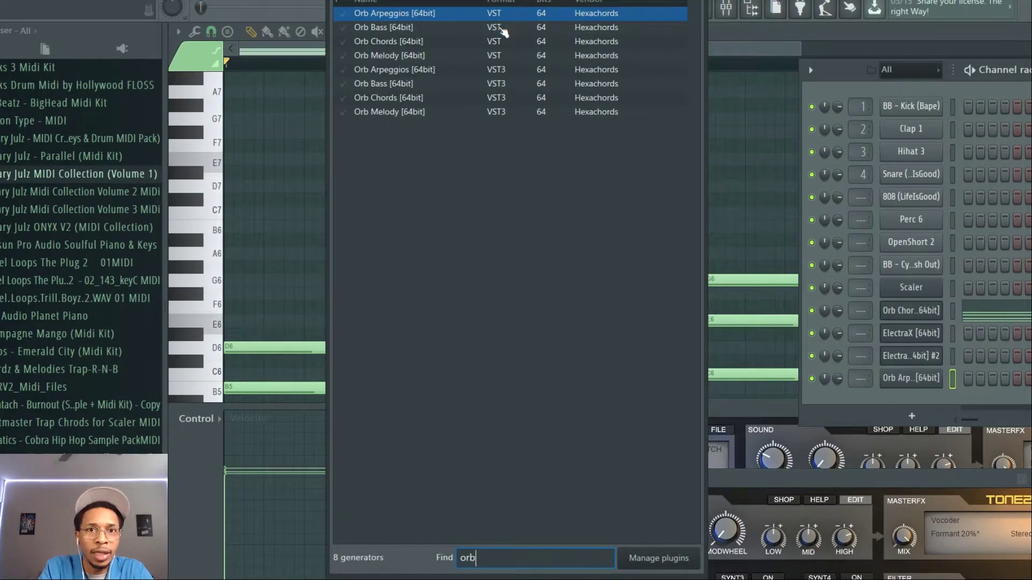
double_click(393, 14)
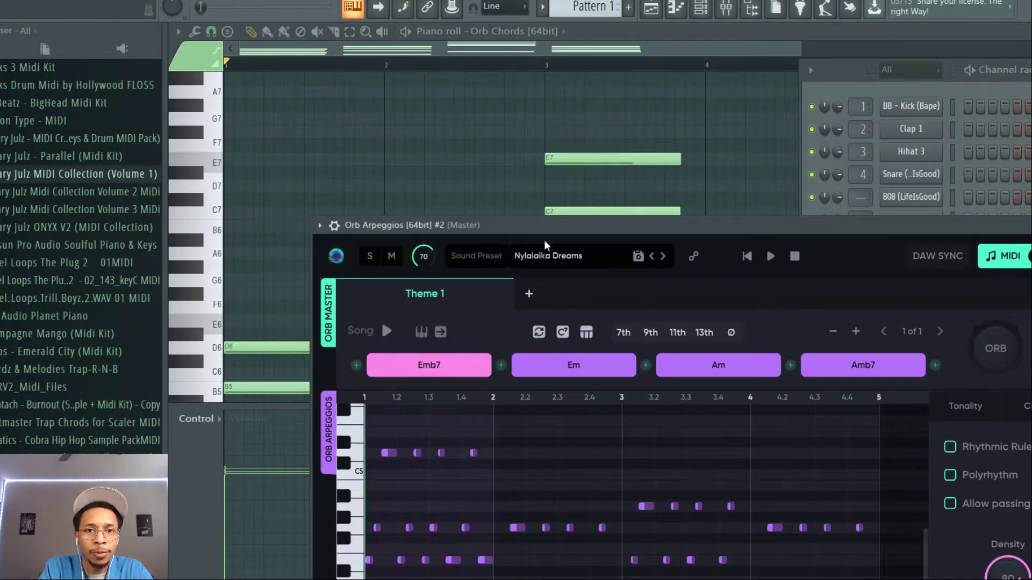
drag(606, 226, 441, 34)
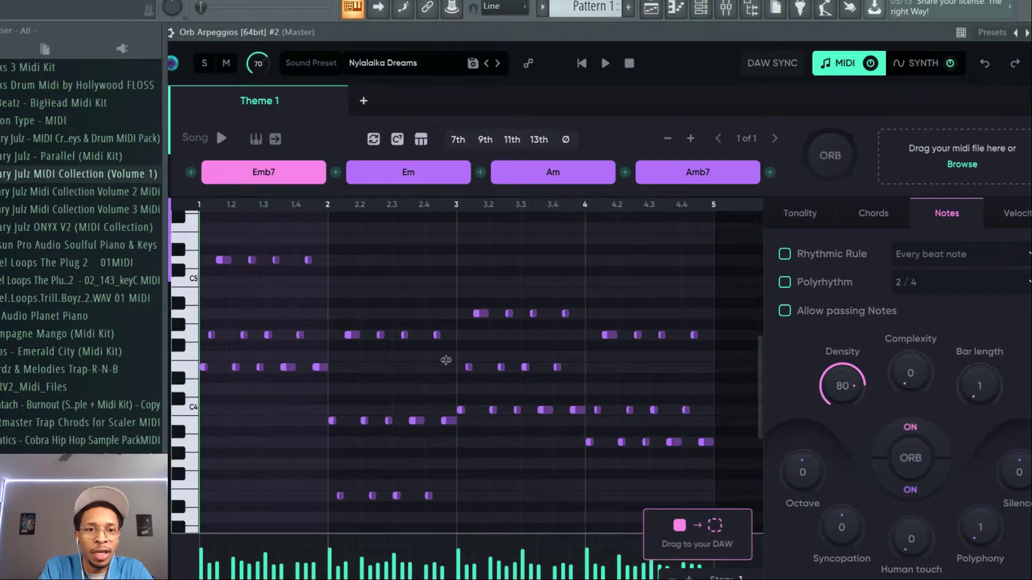
Preview the generated arpeggio in Orb Arpeggios #2 and export its MIDI onto the first ElectraX [64bit] channel
click(221, 138)
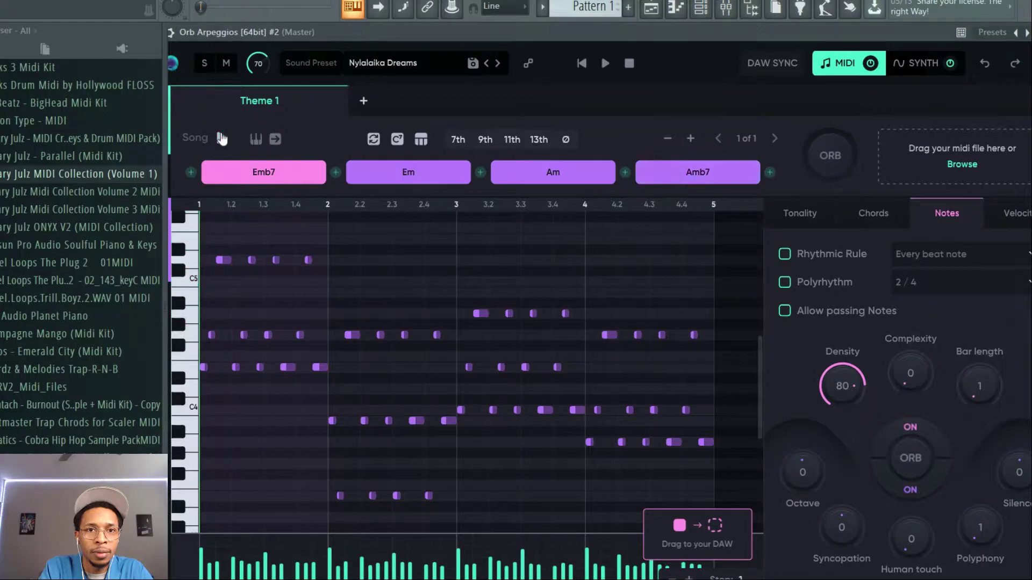
click(221, 138)
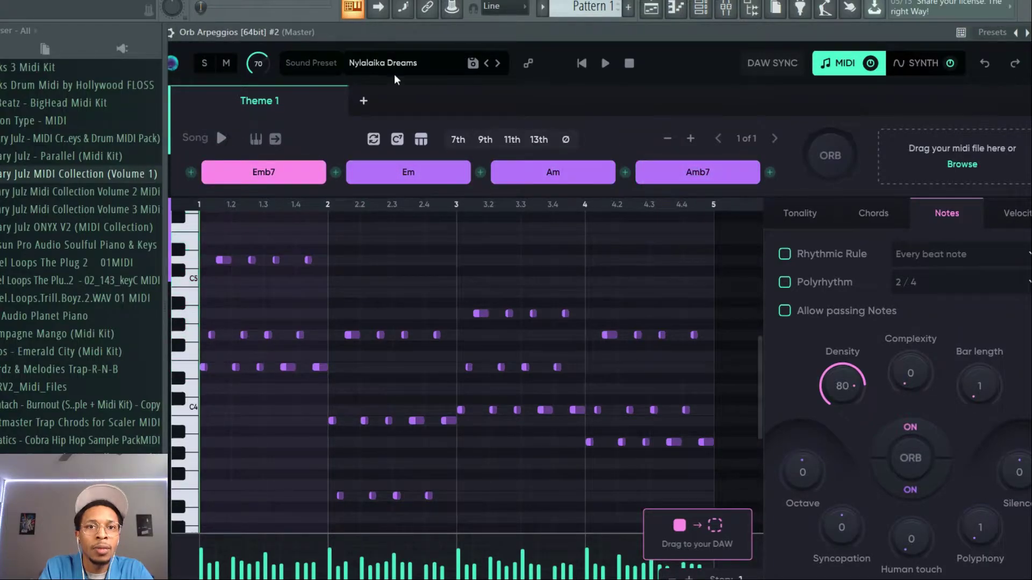
drag(421, 30, 128, 12)
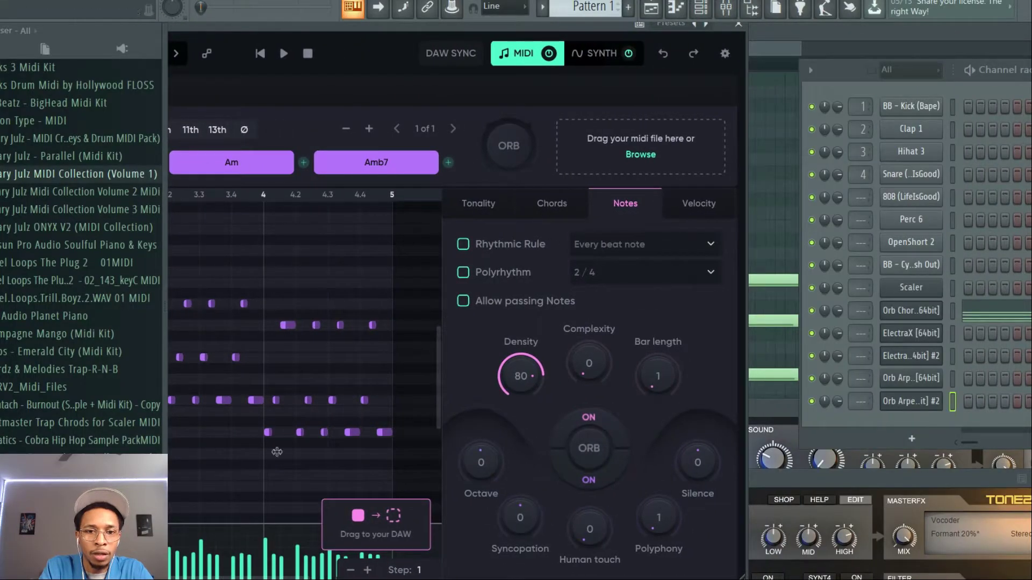
drag(358, 517, 915, 332)
Open the first ElectraX channel and load the BELL Dream On Lean patch from the Ave Mcree Bart Synthson bank
click(915, 332)
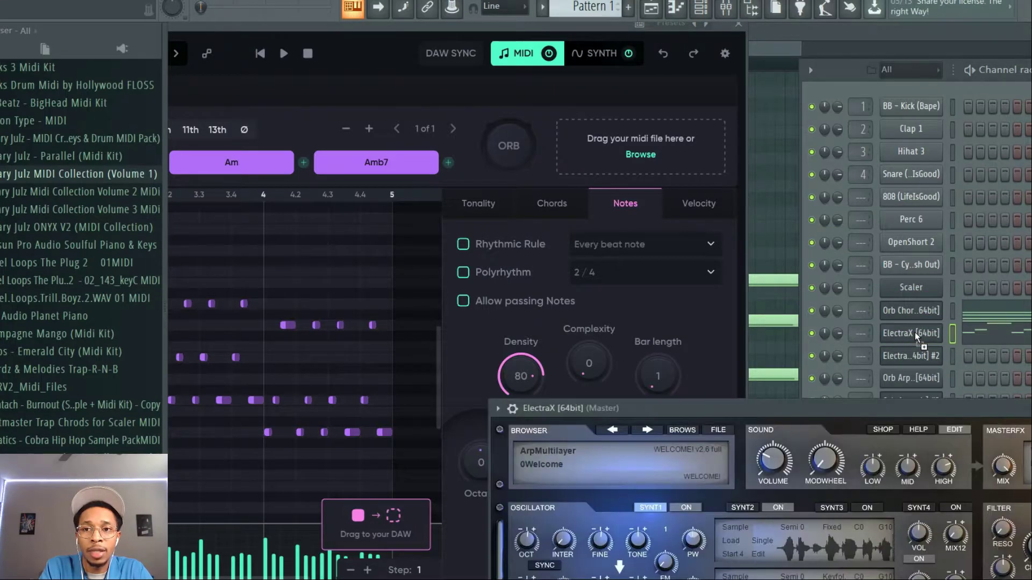
drag(826, 411, 659, 158)
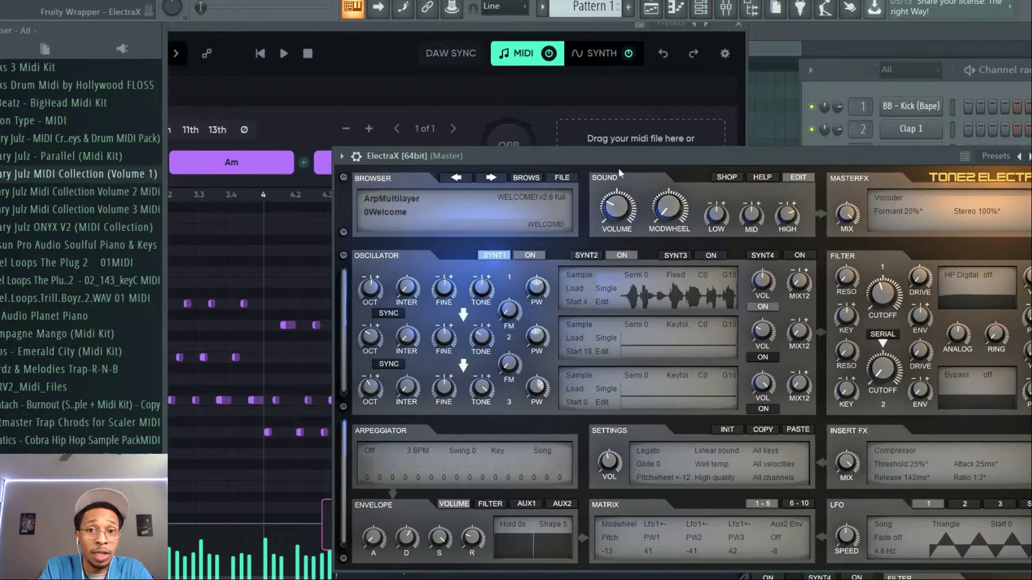
click(519, 177)
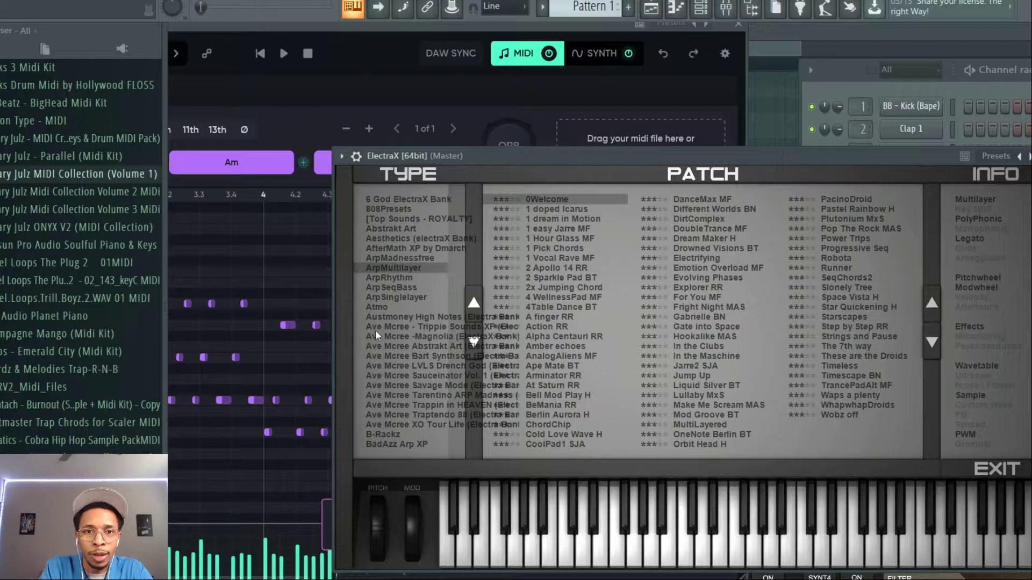
click(410, 355)
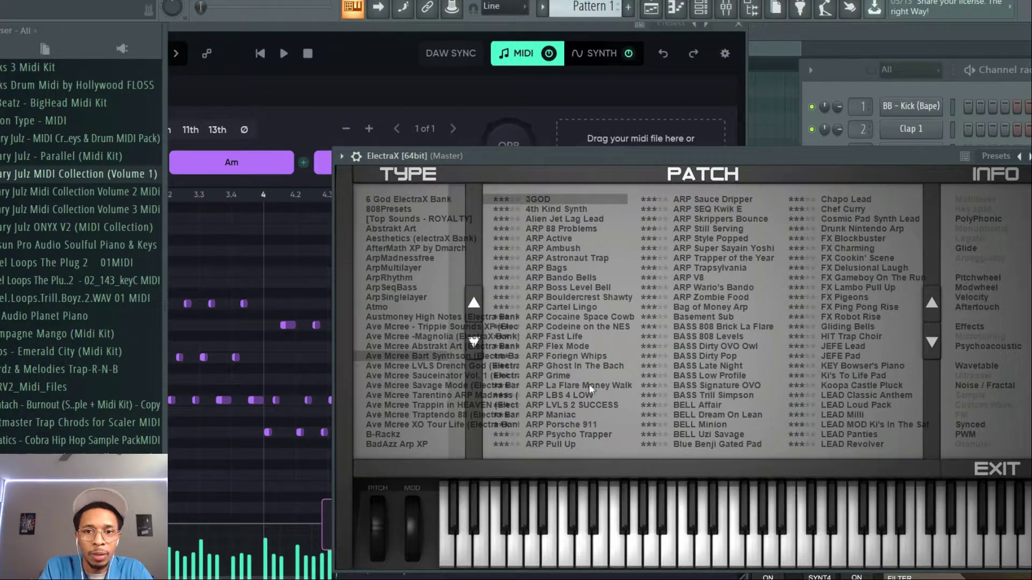
click(718, 414)
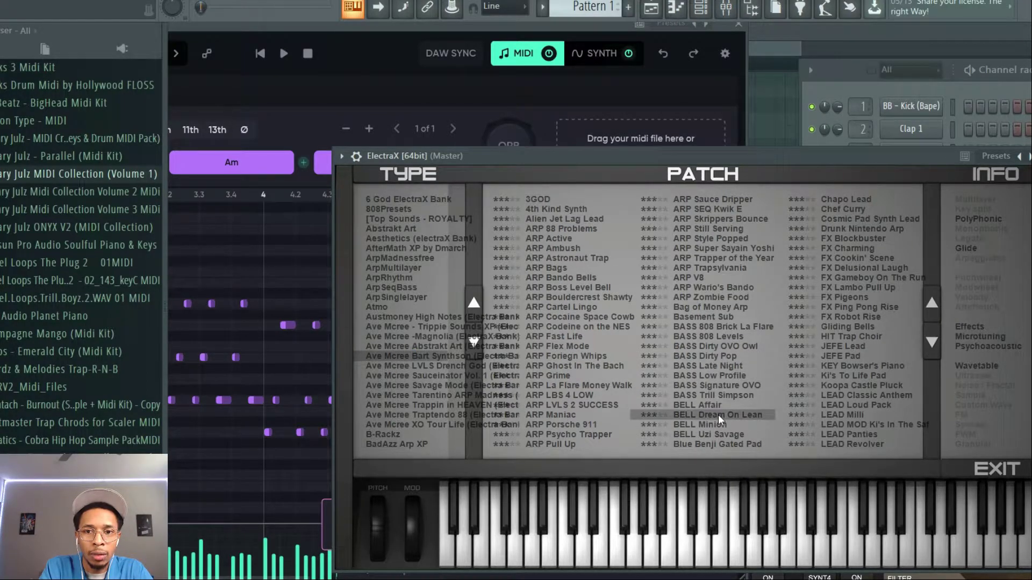
Uncover the channel rack, lower the first ElectraX channel's volume and stop the pattern playback
drag(672, 155, 335, 427)
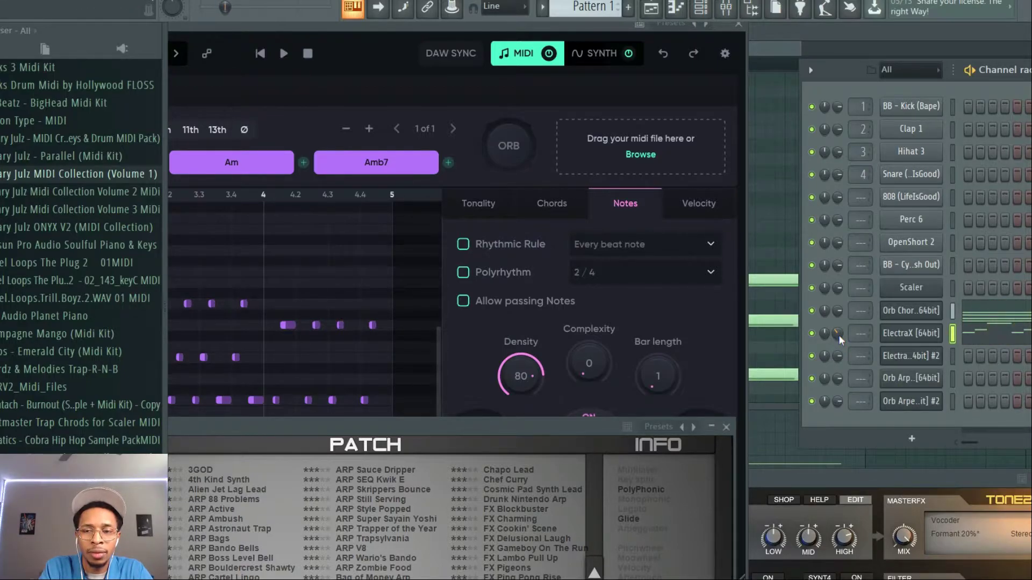
scroll(832, 333, down, 3)
key(space)
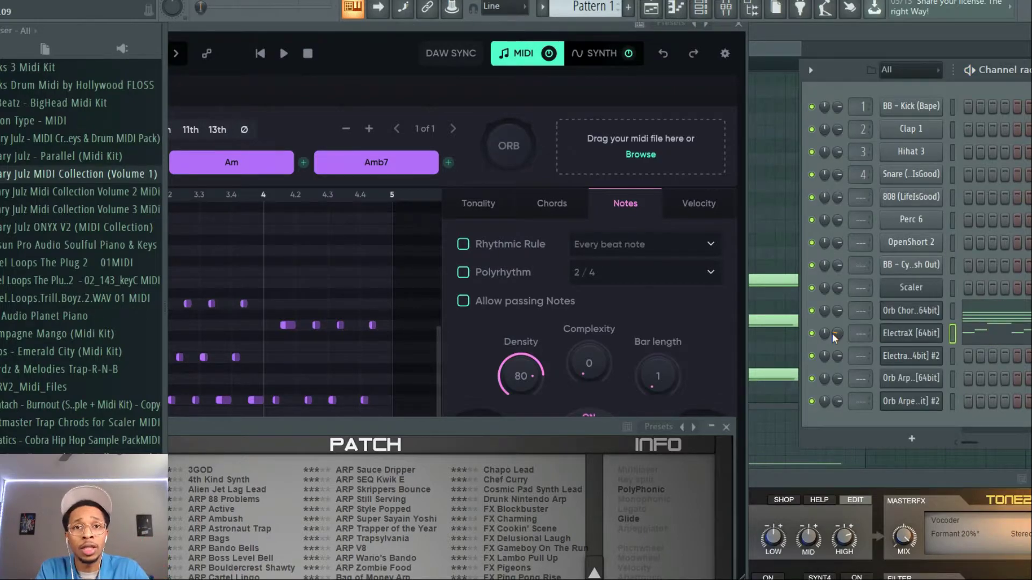
Add an Orb Melody [64bit] channel and export its generated melody MIDI onto the ElectraX [64bit] #2 channel
drag(535, 426, 1030, 468)
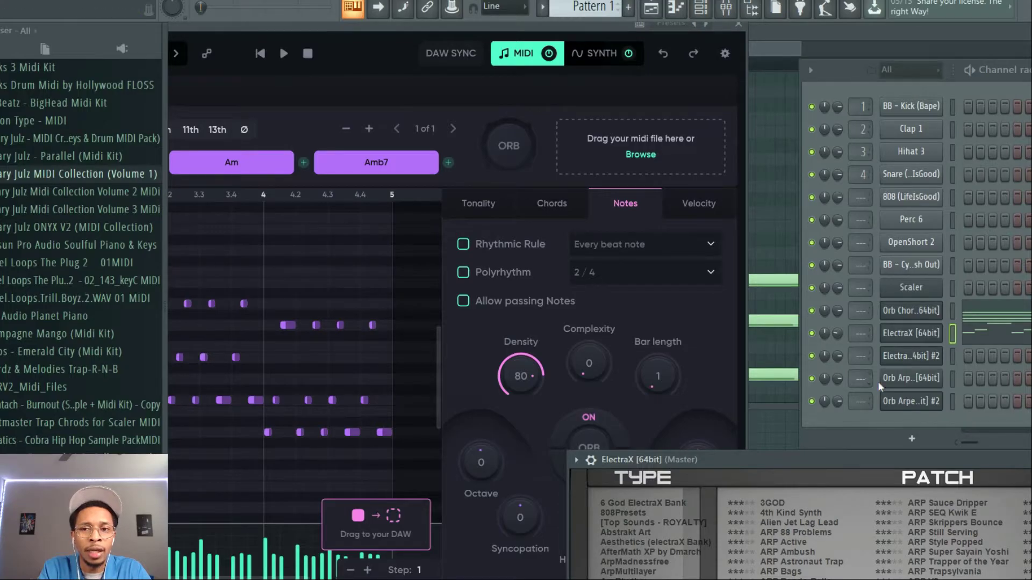
click(913, 439)
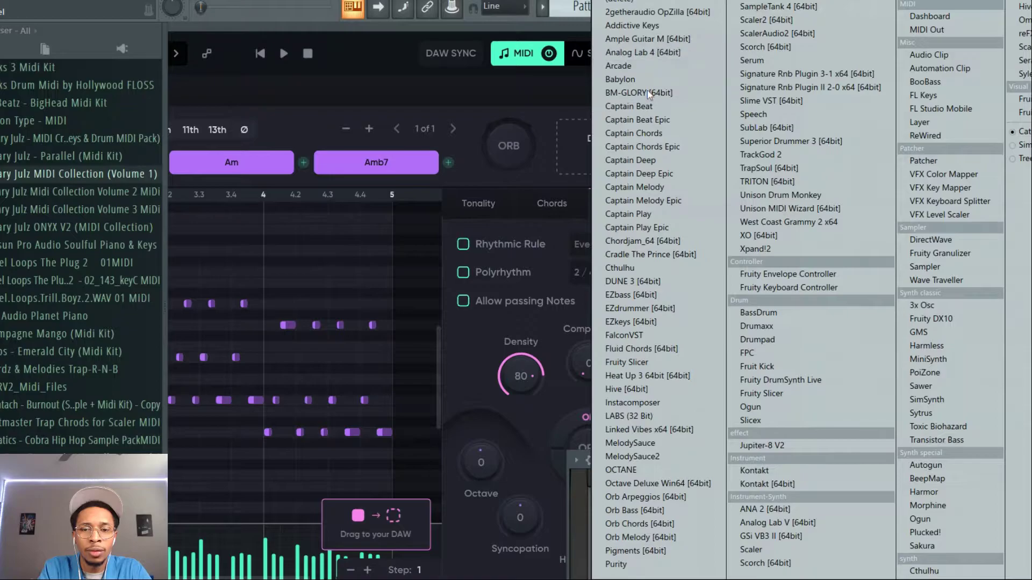
click(662, 537)
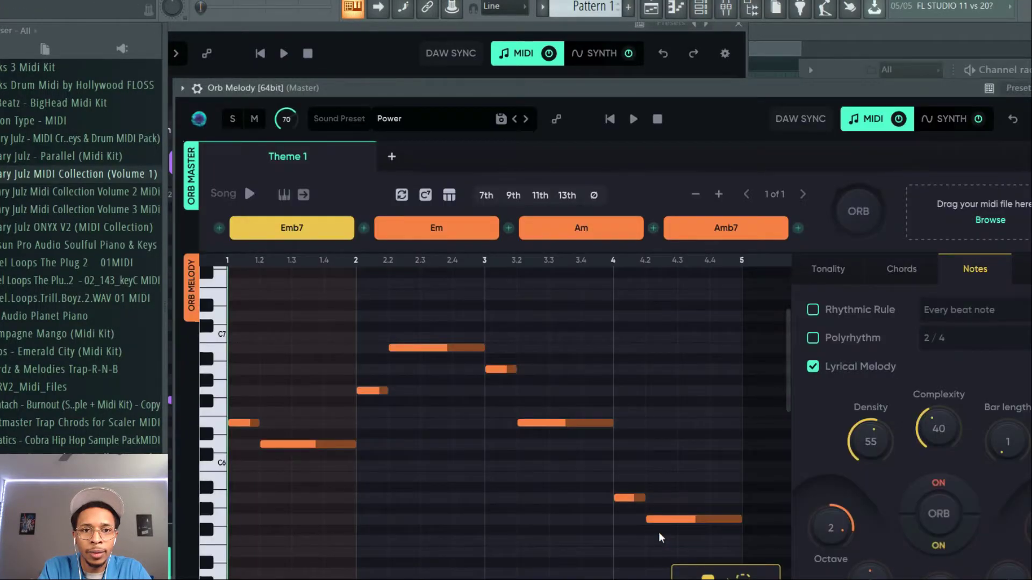
drag(736, 90, 293, 12)
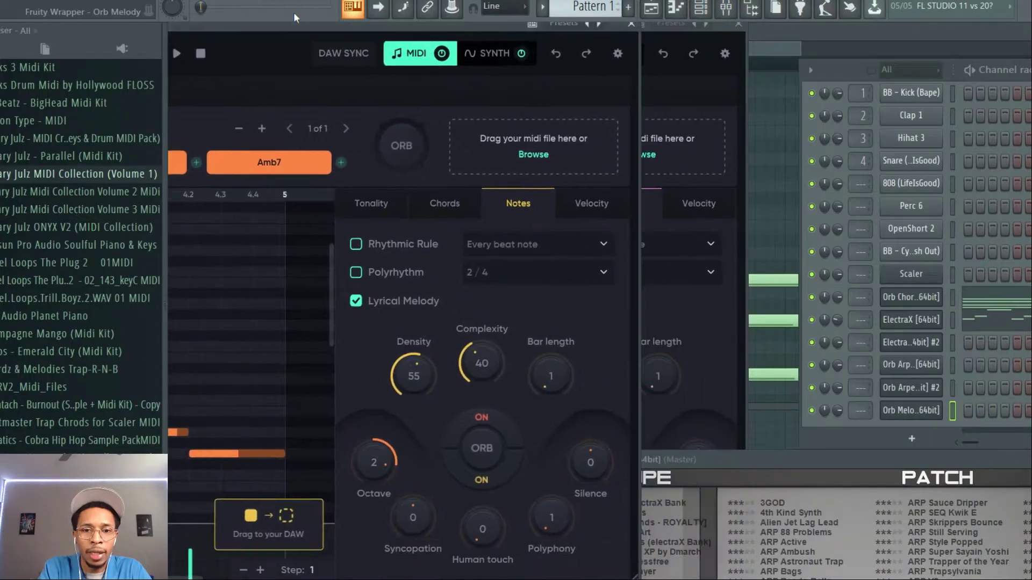
drag(253, 517, 916, 342)
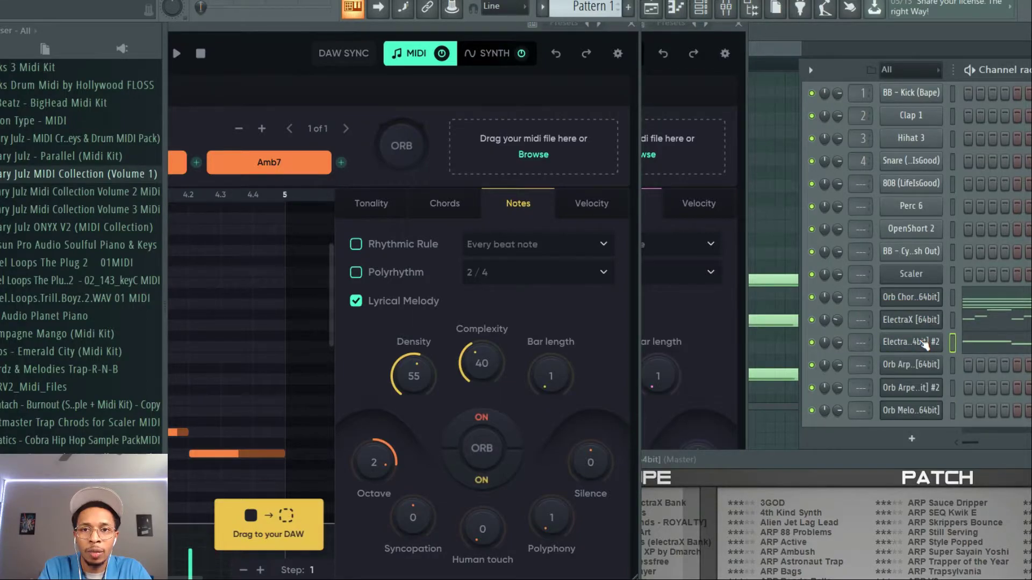
Load the Lead No Heart AM patch from the Ave Mcree Savage Mode bank into ElectraX #2 and return to the channel rack
click(924, 344)
drag(775, 482, 607, 66)
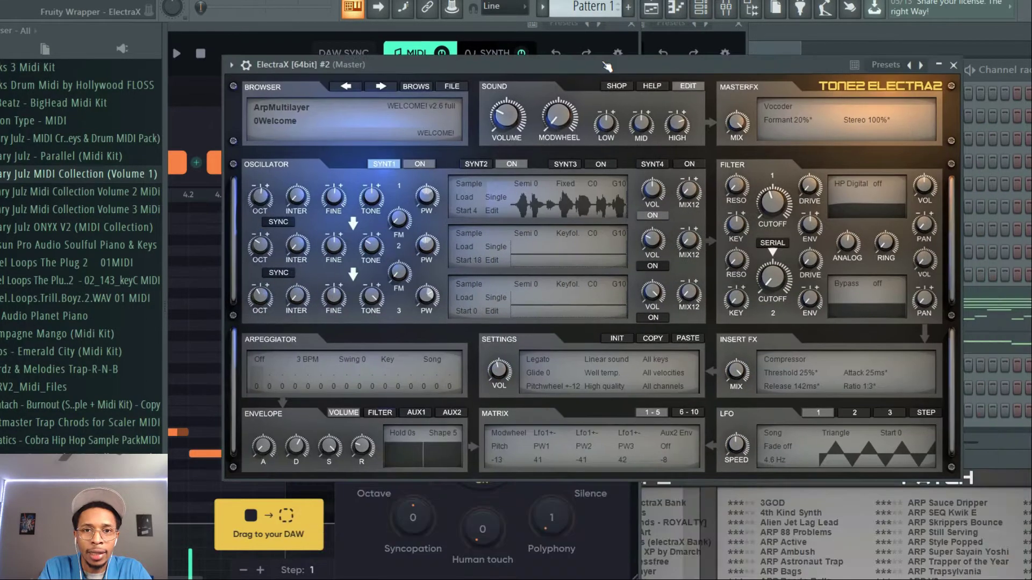
click(416, 86)
click(296, 295)
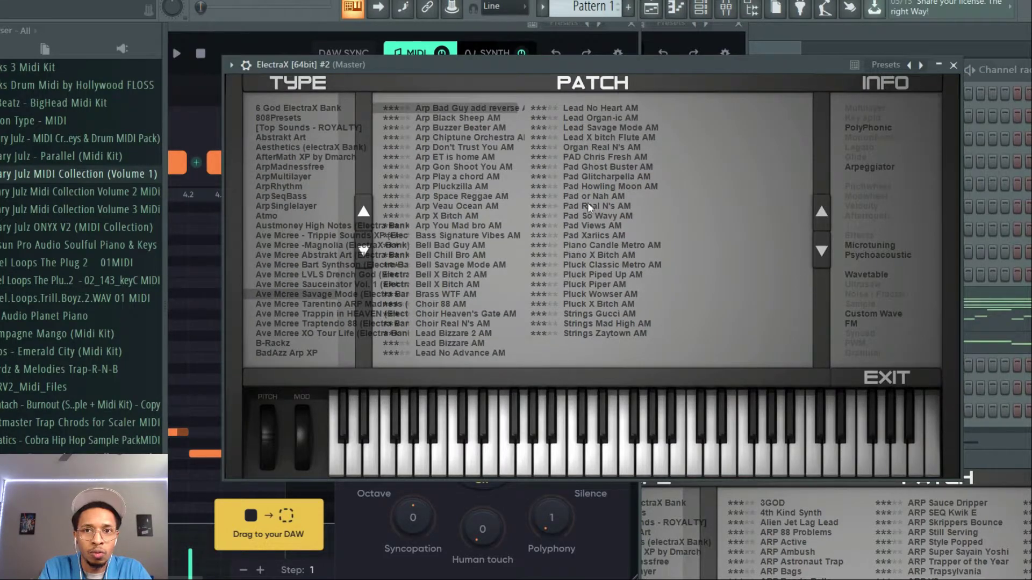
click(599, 106)
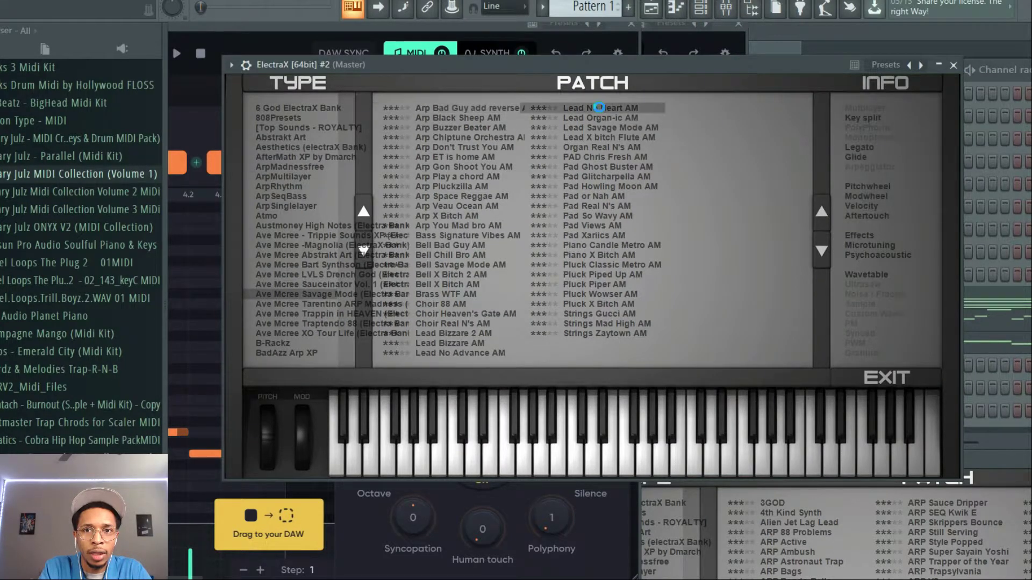
click(1022, 70)
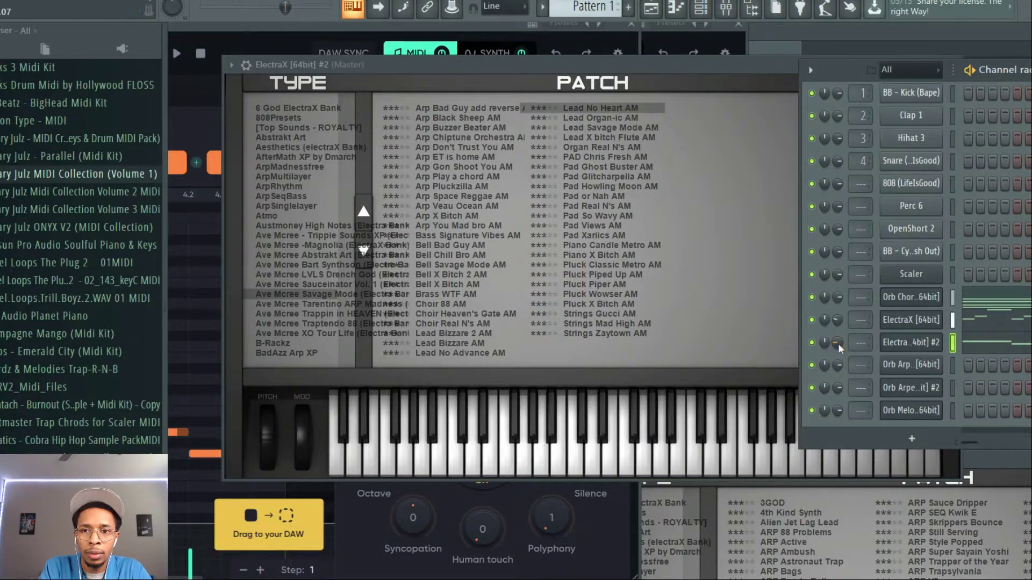
Audition the Choir Heaven's Gate AM, Brass WTF AM and Choir 88 AM patches in ElectraX #2
click(440, 315)
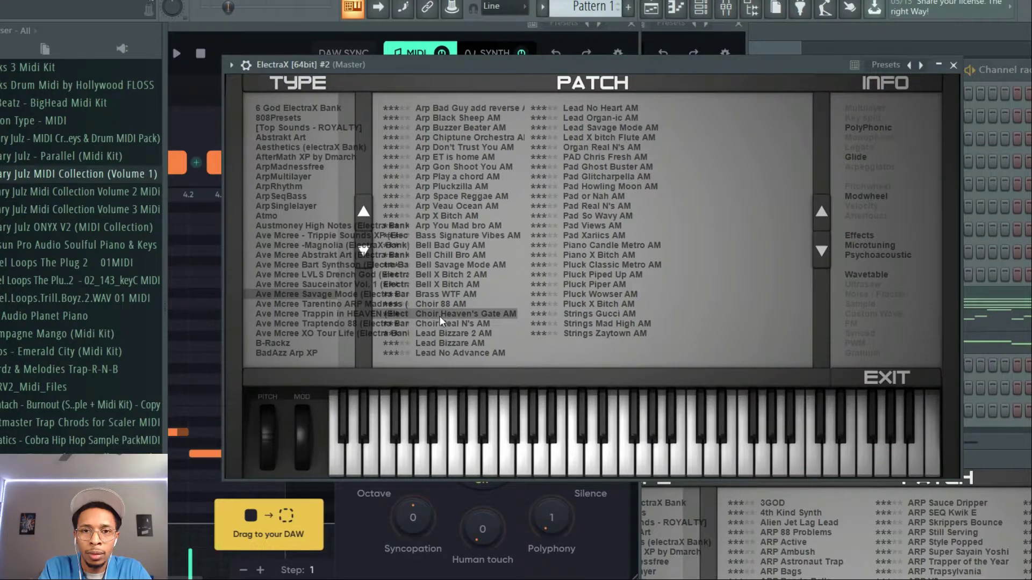
click(438, 297)
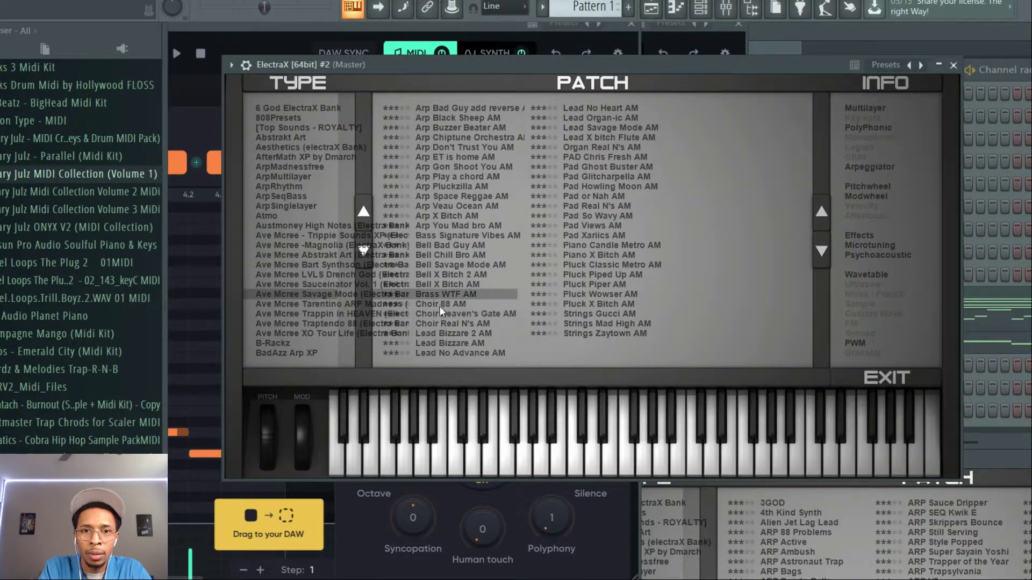
click(440, 305)
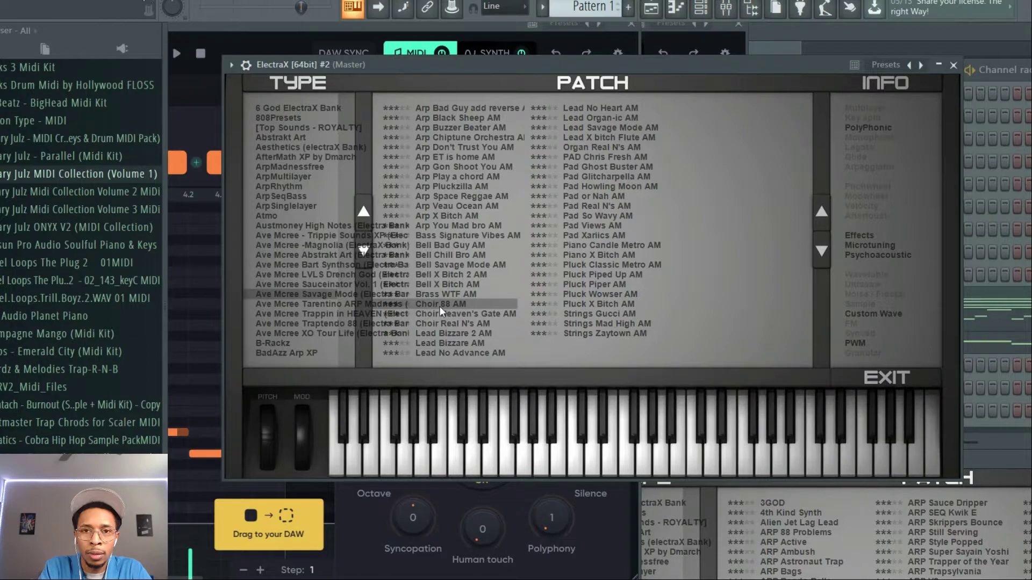
Mute the first ElectraX channel to hear the pattern without the arpeggio, and unmute it again
click(1024, 97)
click(811, 321)
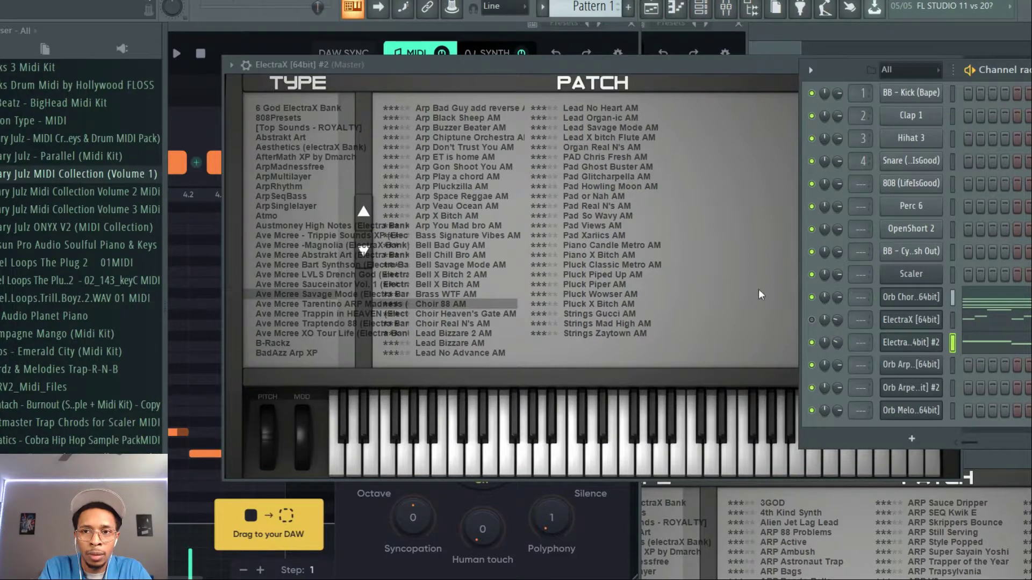
click(809, 317)
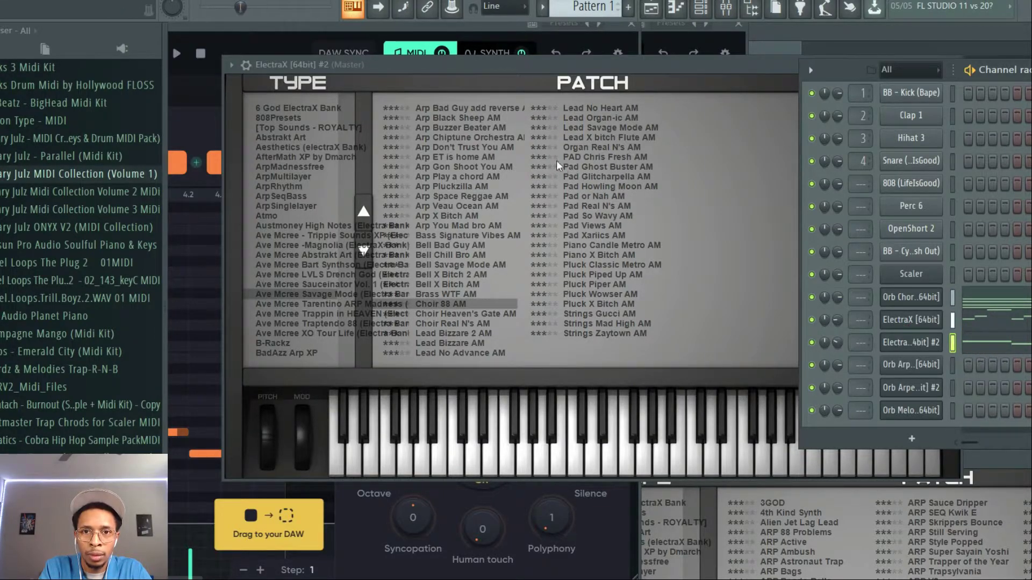
Try the PAD Chris Fresh AM patch in ElectraX #2 and load Pluck Wowser AM instead
click(583, 157)
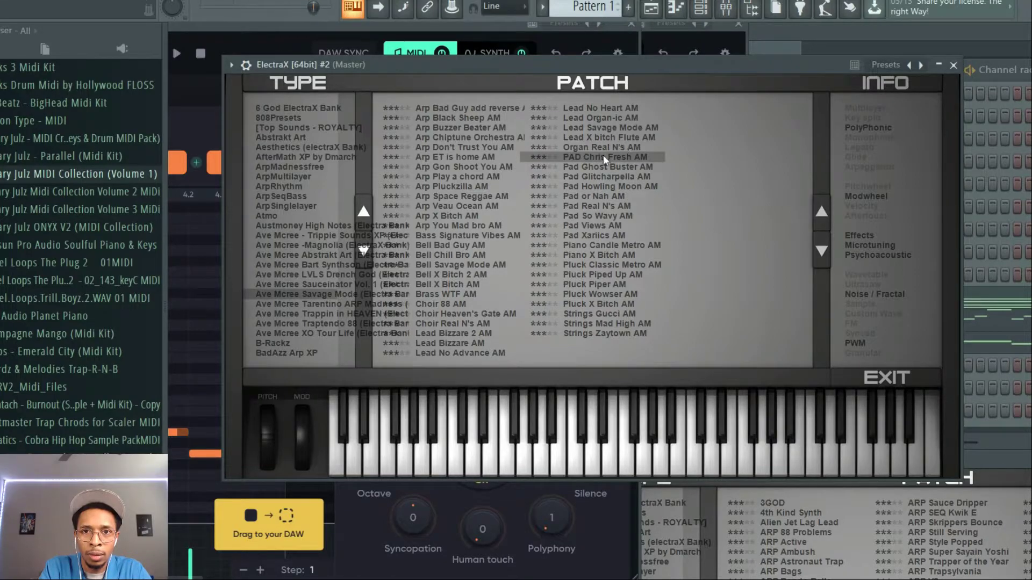
click(629, 296)
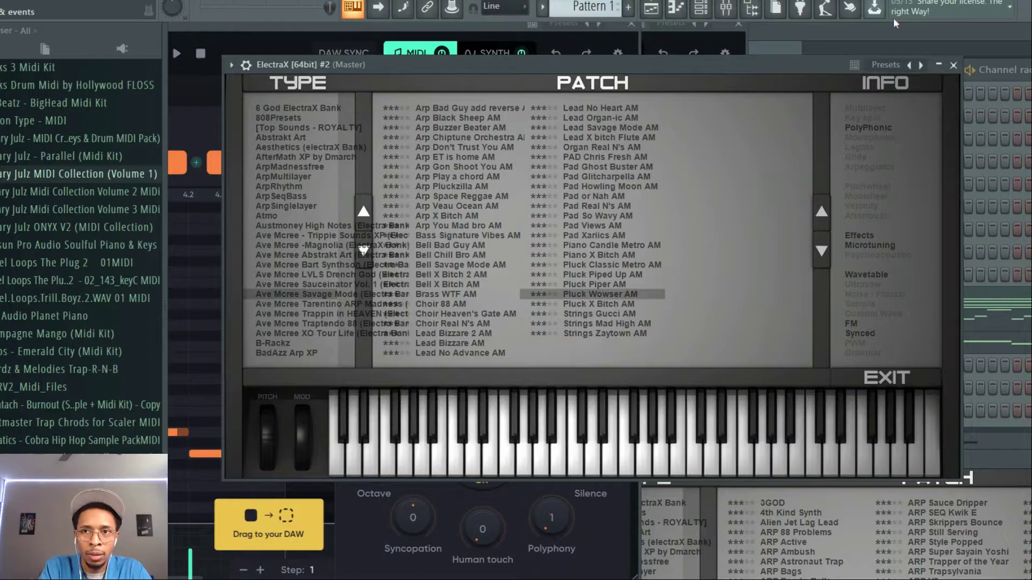
Add an Orb Bass instrument channel and arrange its window so the bass controls can be reached
drag(805, 61, 588, 173)
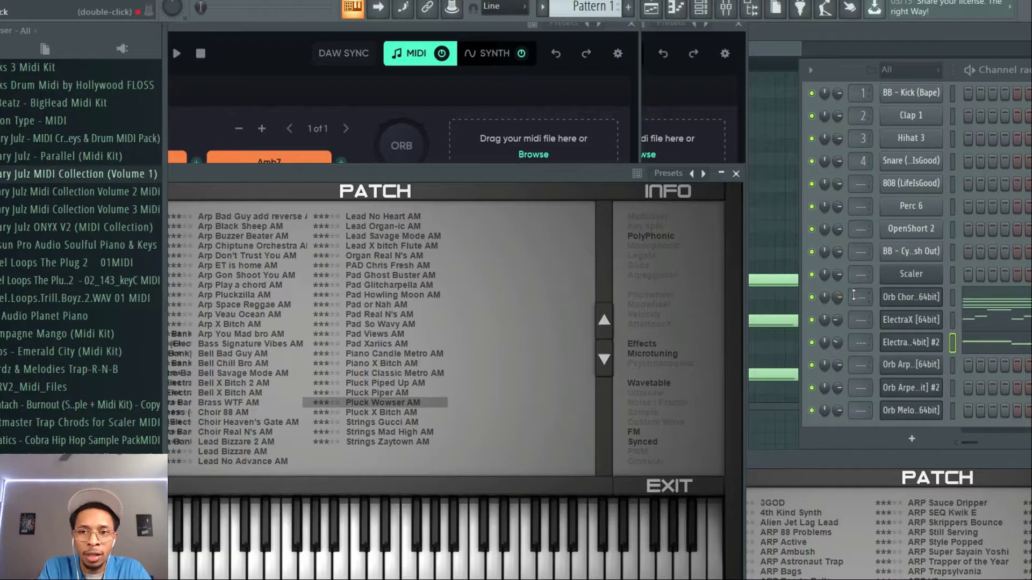
click(912, 439)
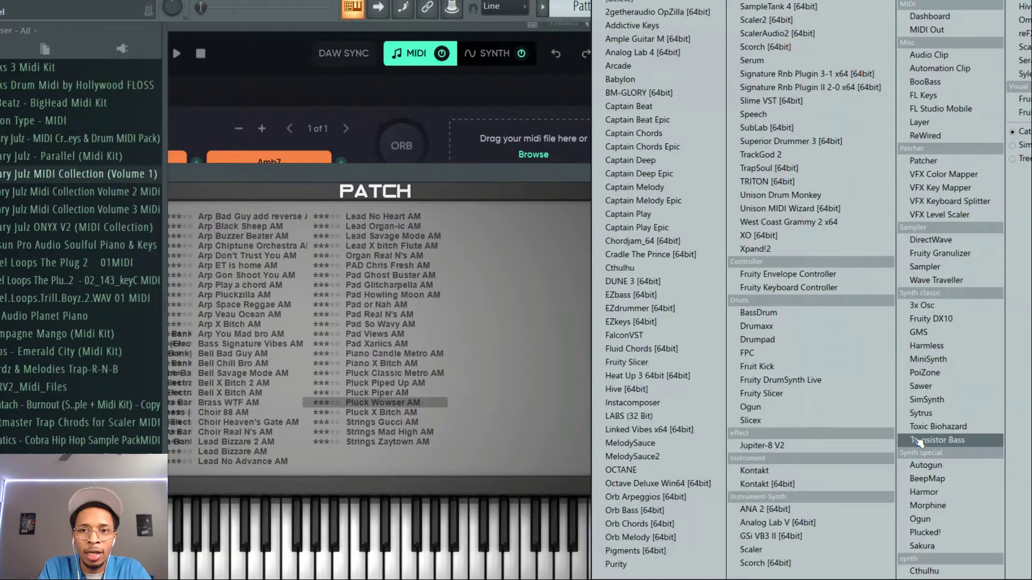
click(666, 510)
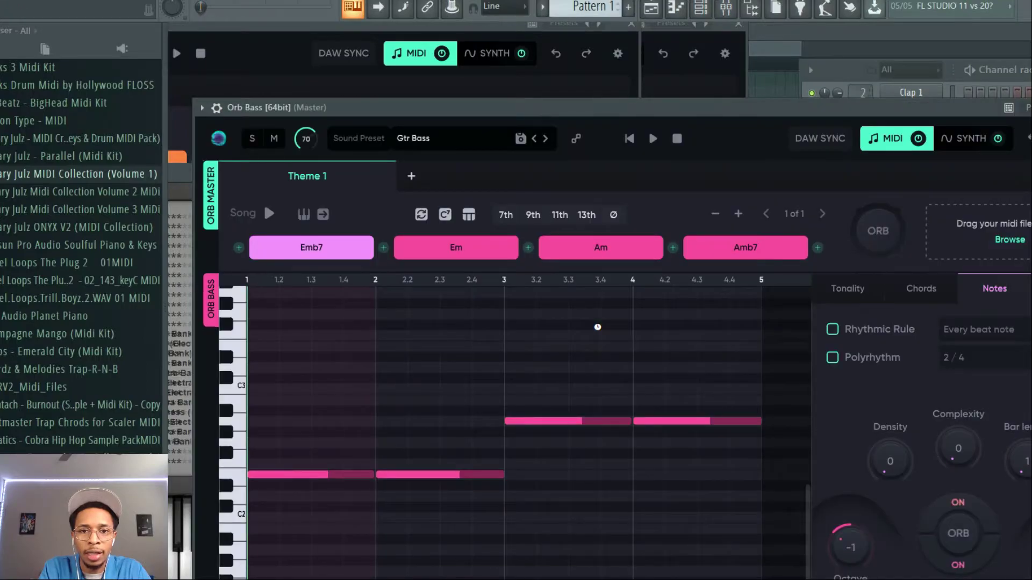
drag(813, 112, 825, 26)
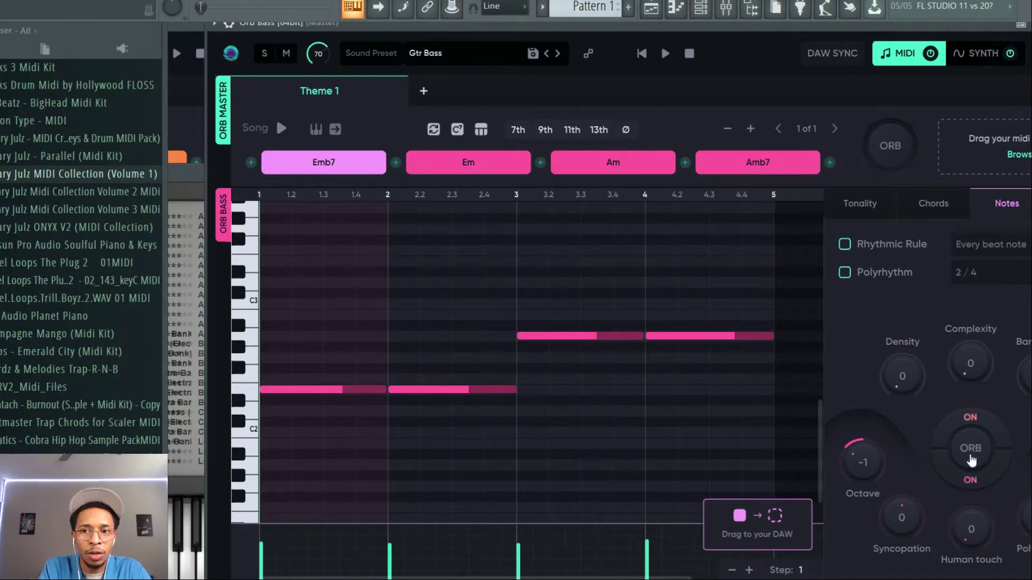
Generate two successive random bass patterns in Orb Bass and preview the second one
click(971, 451)
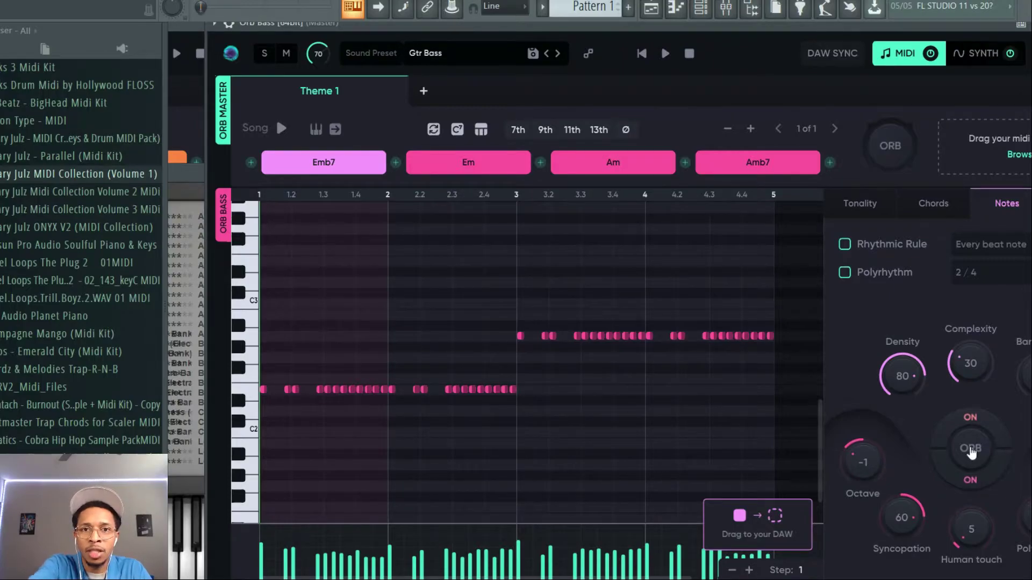
click(970, 452)
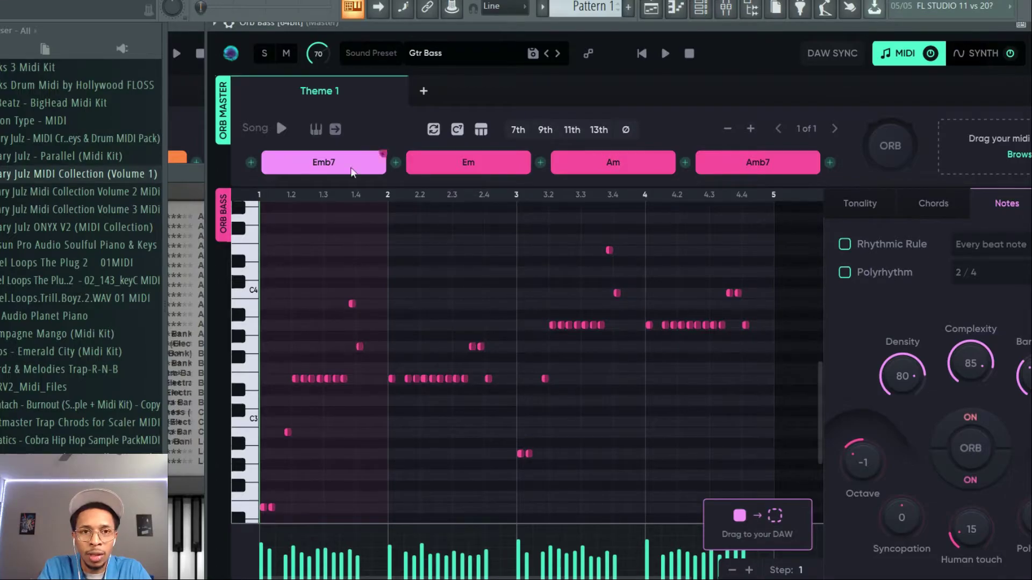
click(281, 129)
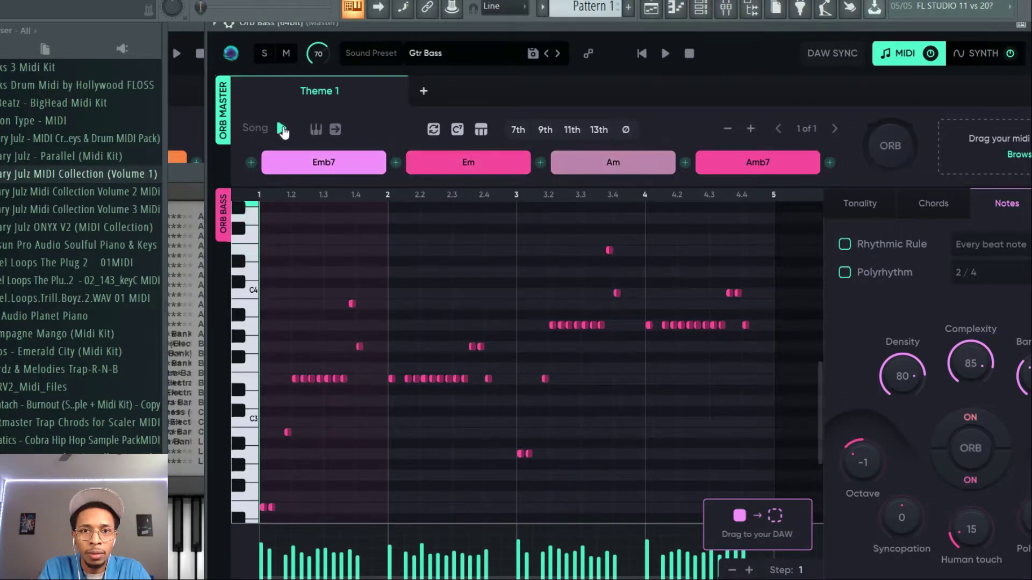
Change the Orb Bass sound preset to Game Bass and preview the bass line with it
click(441, 58)
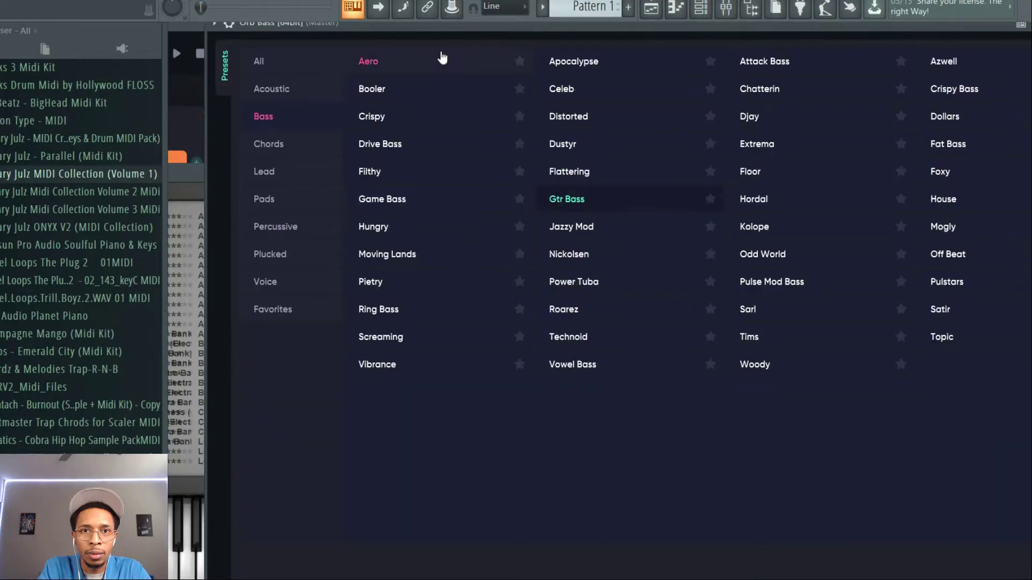
click(382, 209)
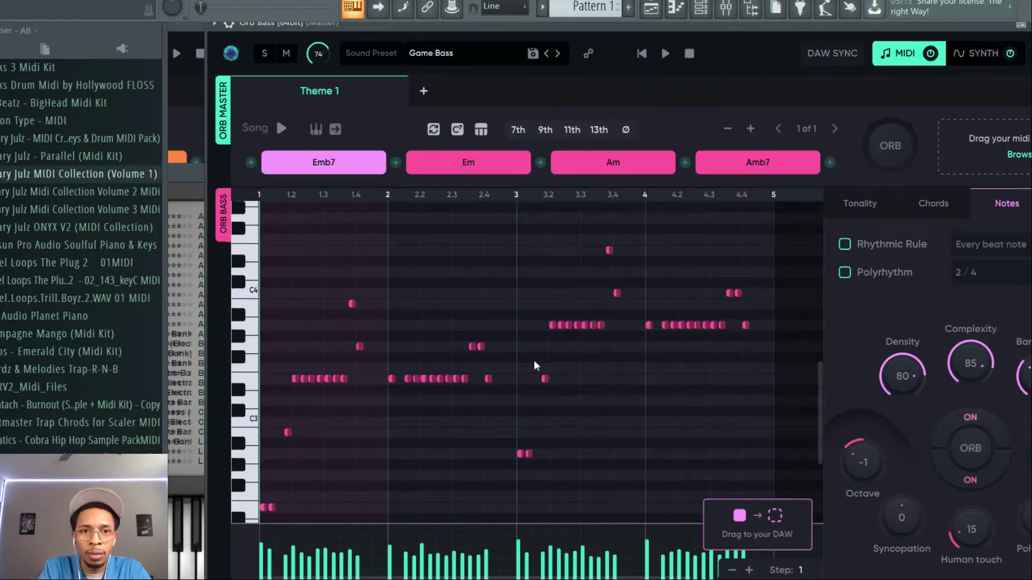
click(280, 130)
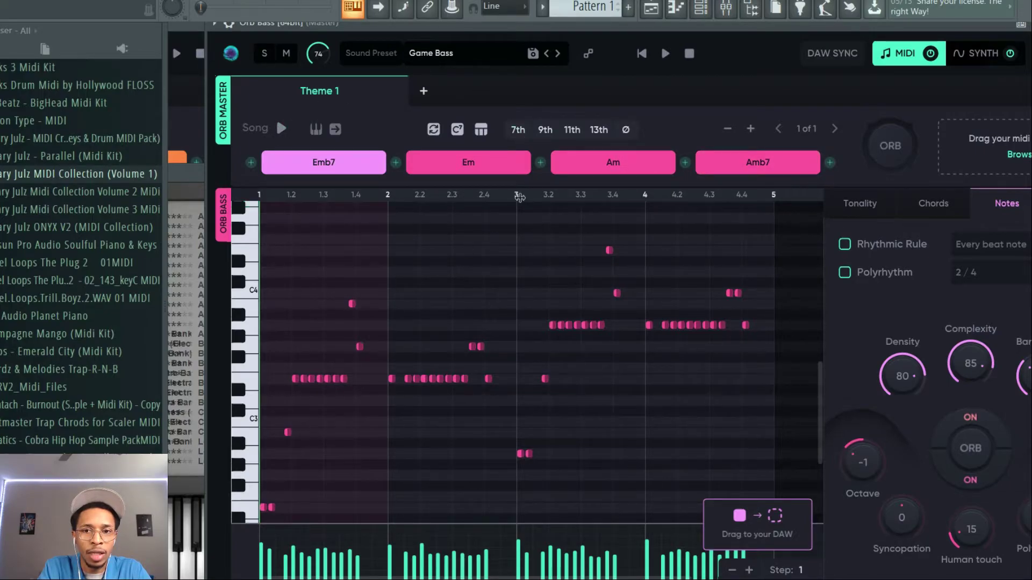
Move Orb Bass clear of the channel rack and add a third ElectraX channel
drag(839, 22, 273, 54)
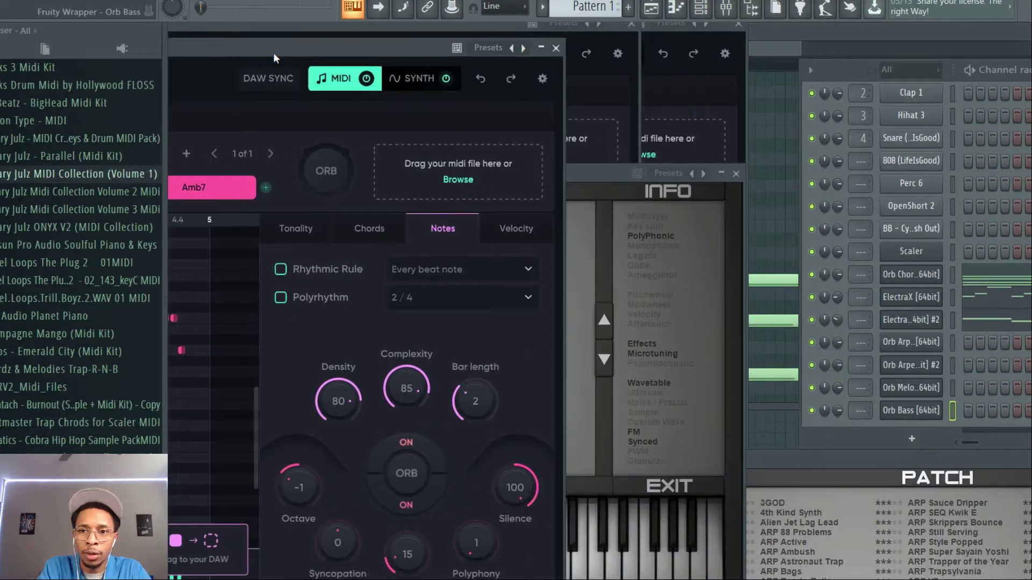
click(919, 441)
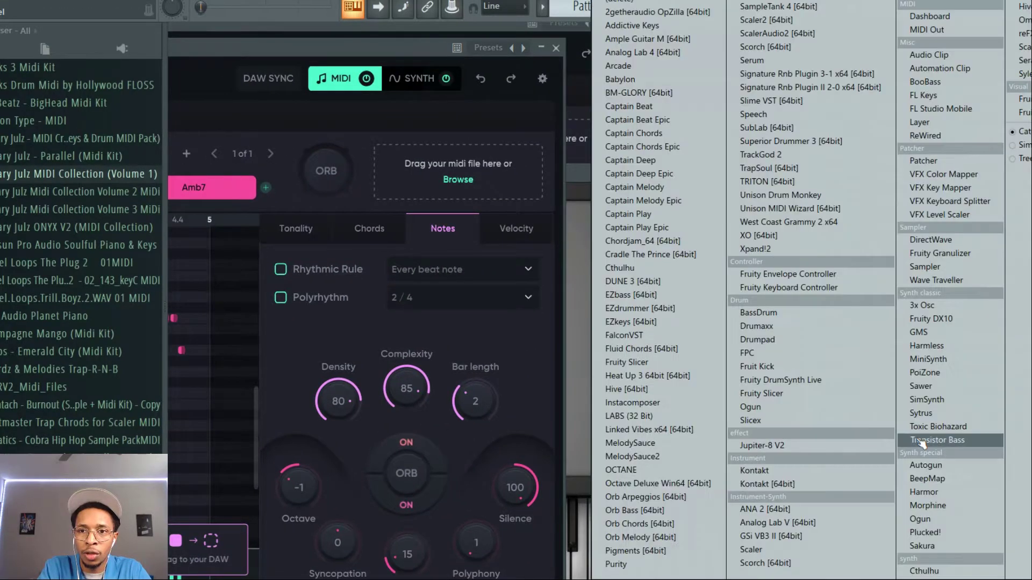
click(923, 579)
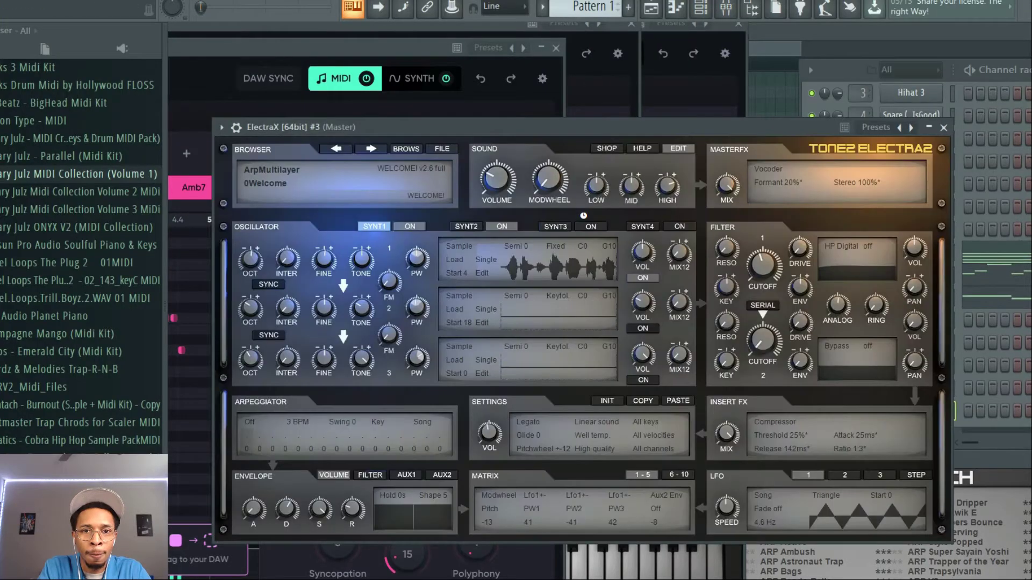
click(404, 147)
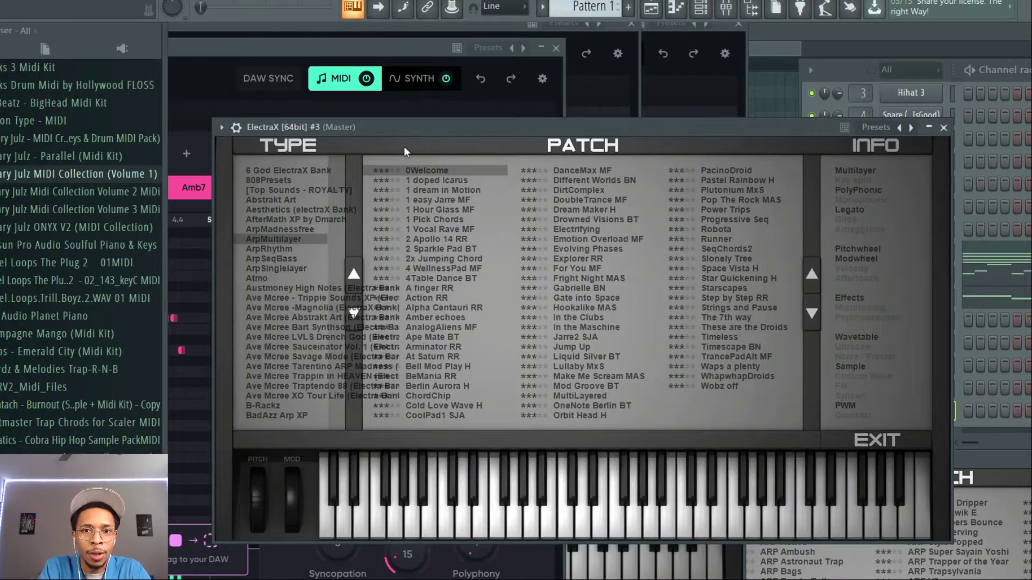
click(293, 357)
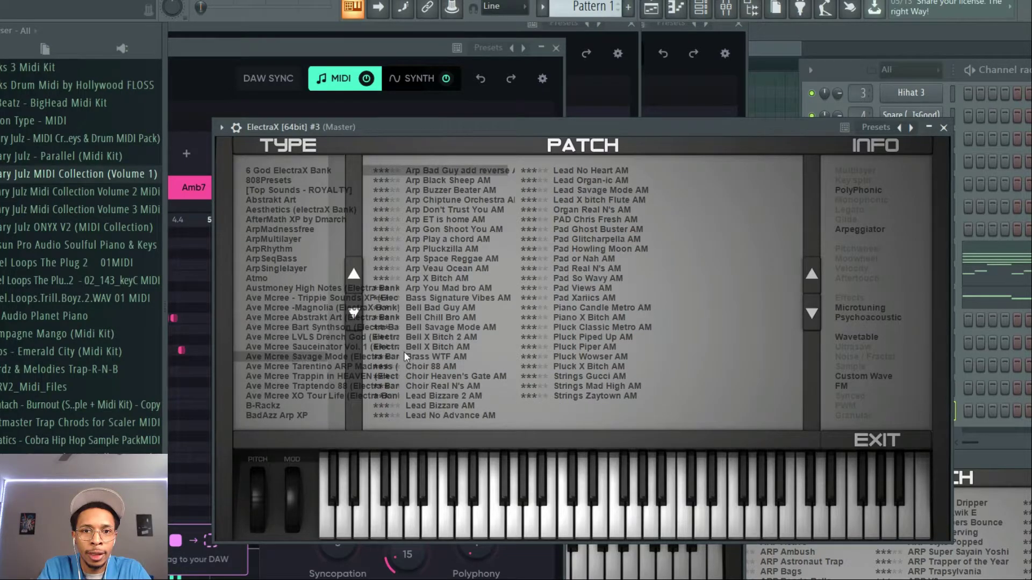
click(279, 384)
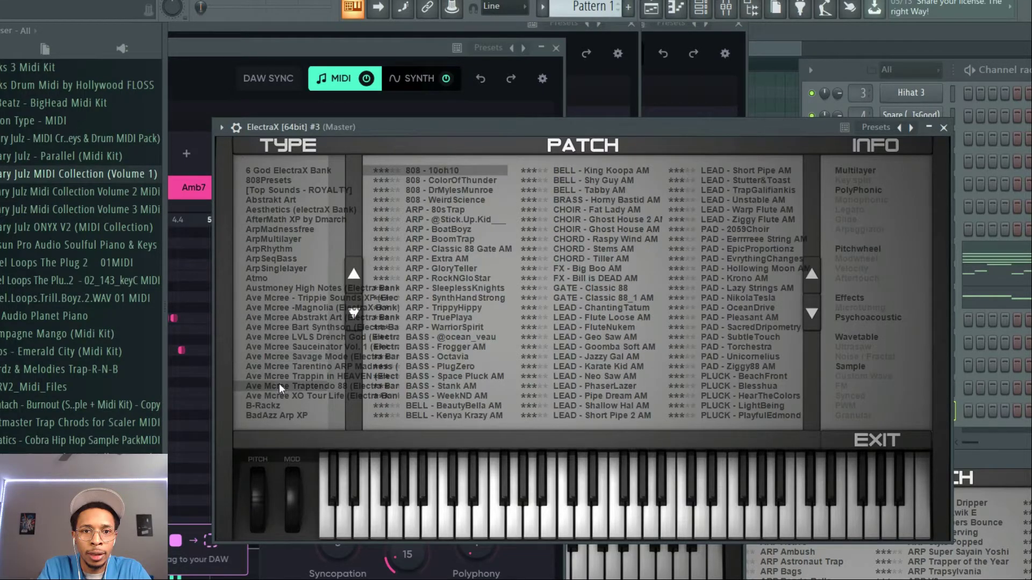
click(469, 347)
click(469, 337)
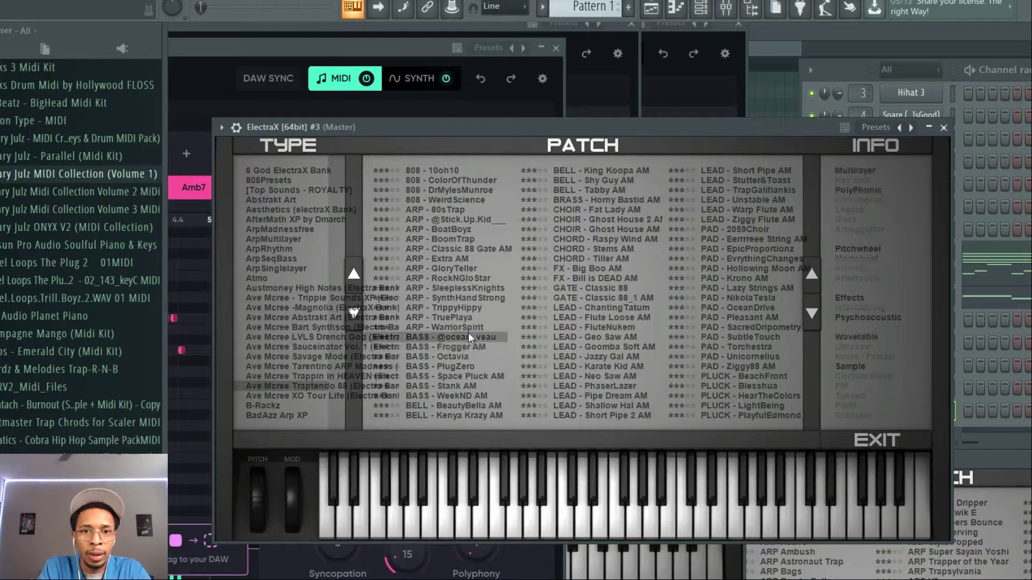
Export the Orb Bass MIDI onto ElectraX #3 and move that channel up directly below ElectraX #2
drag(725, 127, 1013, 491)
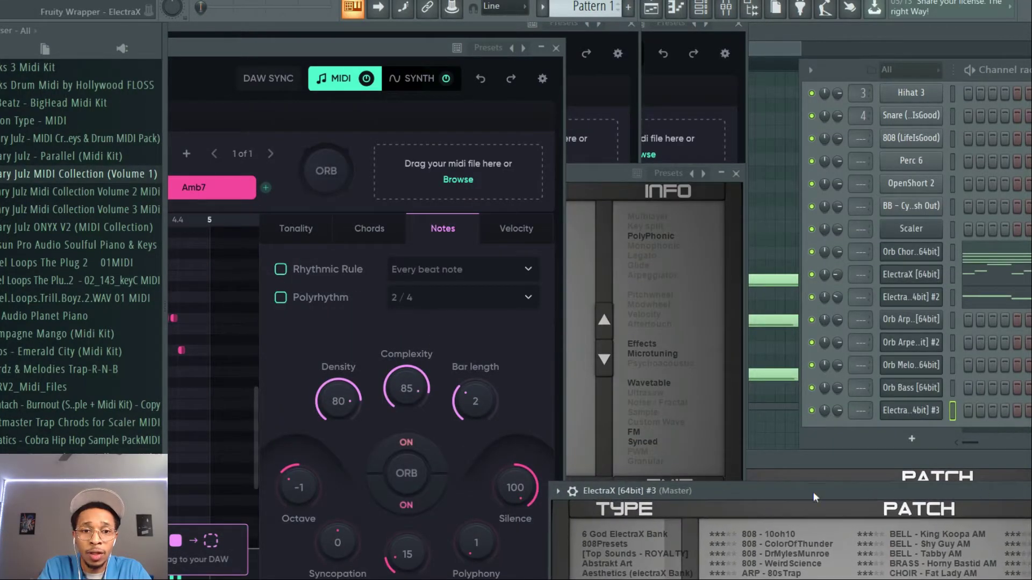
drag(227, 522, 908, 415)
key(alt+Up)
key(alt+Up)
key(alt+Up)
key(alt+Up)
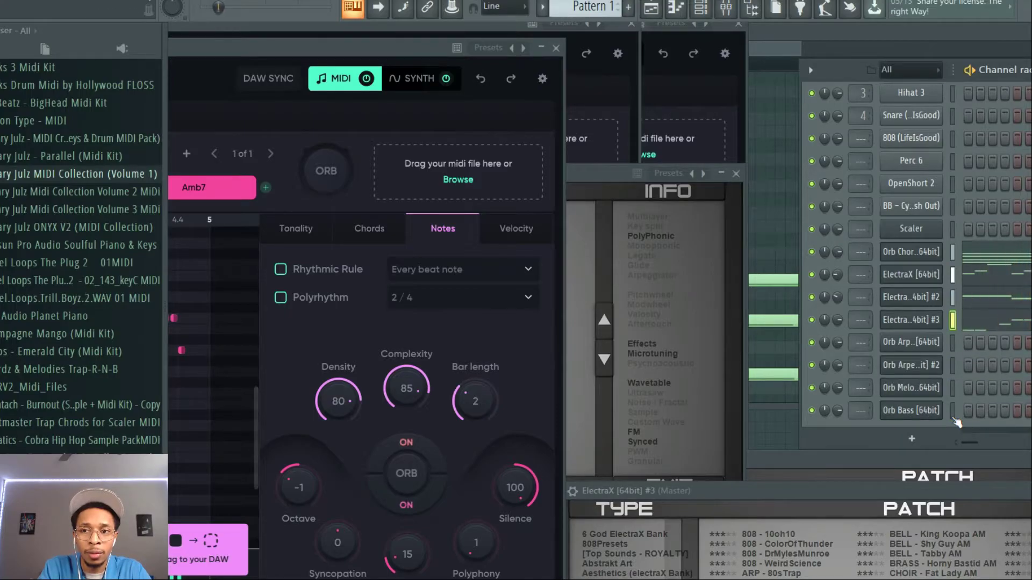
Audition the 808 - 10oh10, 808 - ColorOfThunder, 808 - DrMylesMunroe and BASS - Octavia patches in ElectraX #3
drag(820, 494, 652, 316)
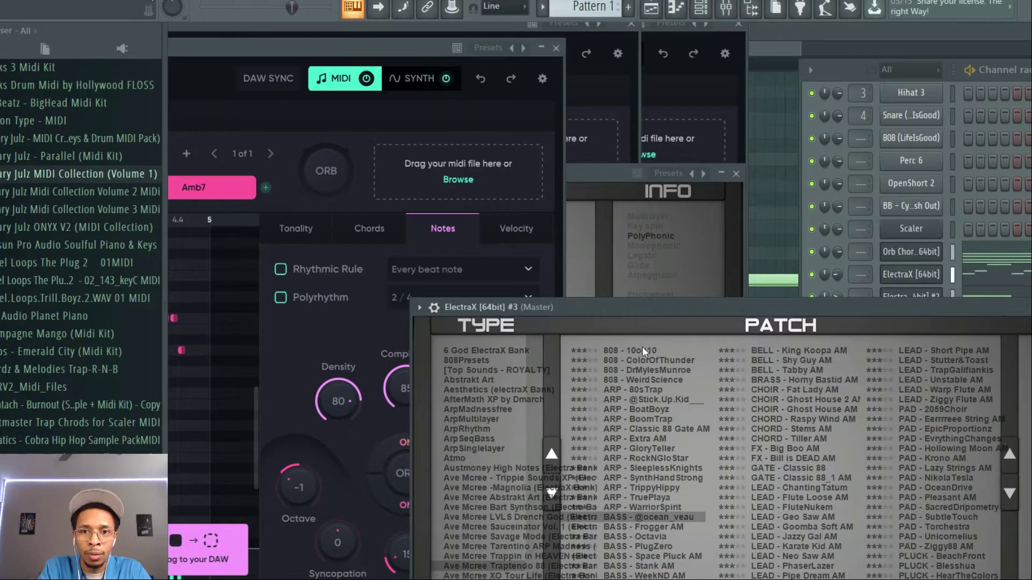
click(642, 350)
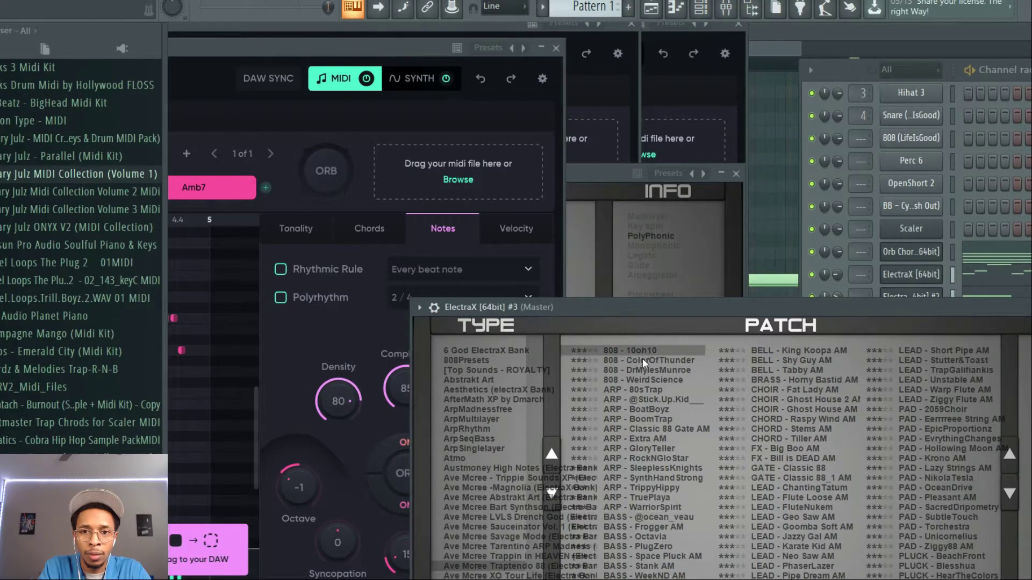
click(643, 359)
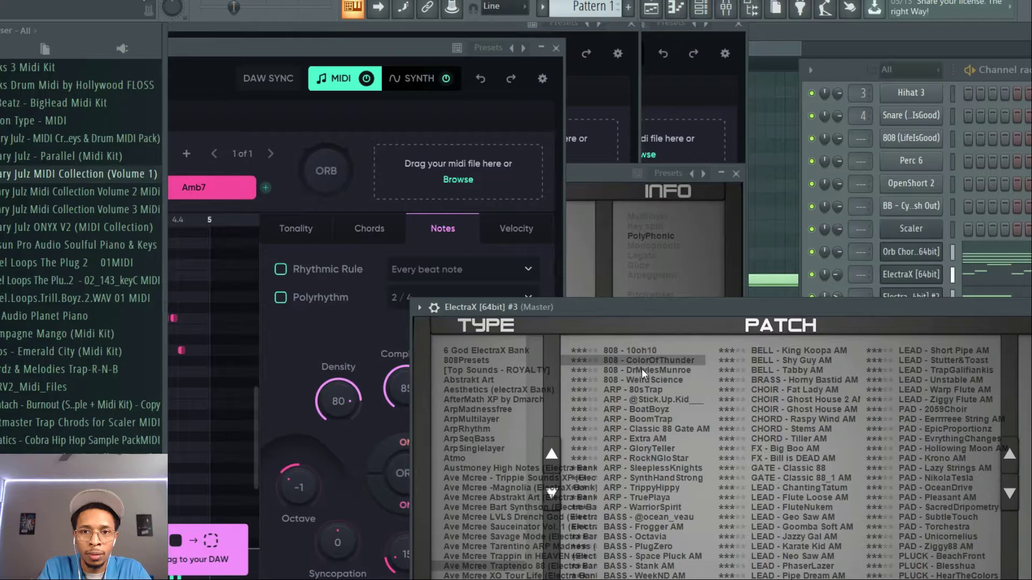
click(642, 369)
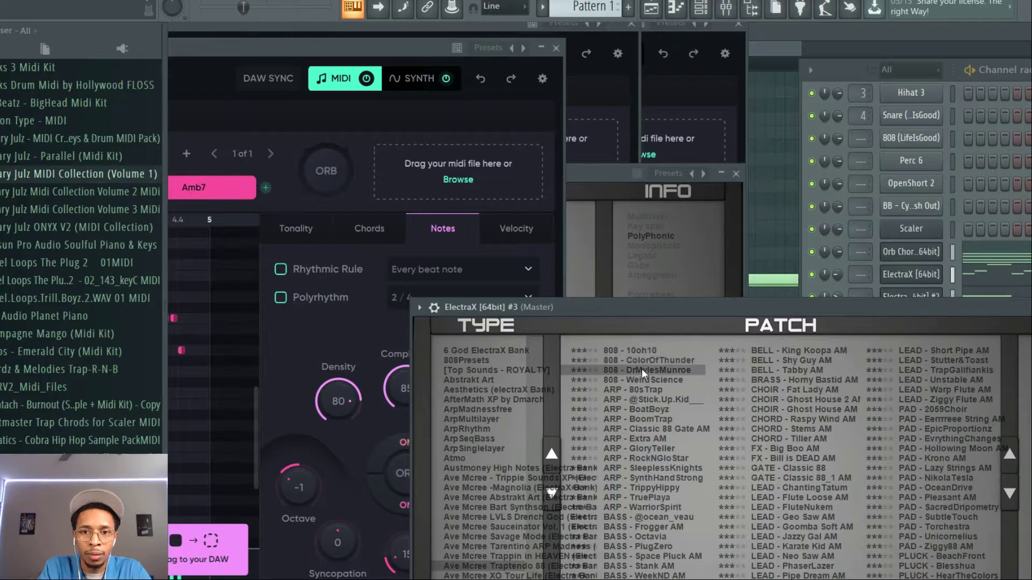
click(651, 535)
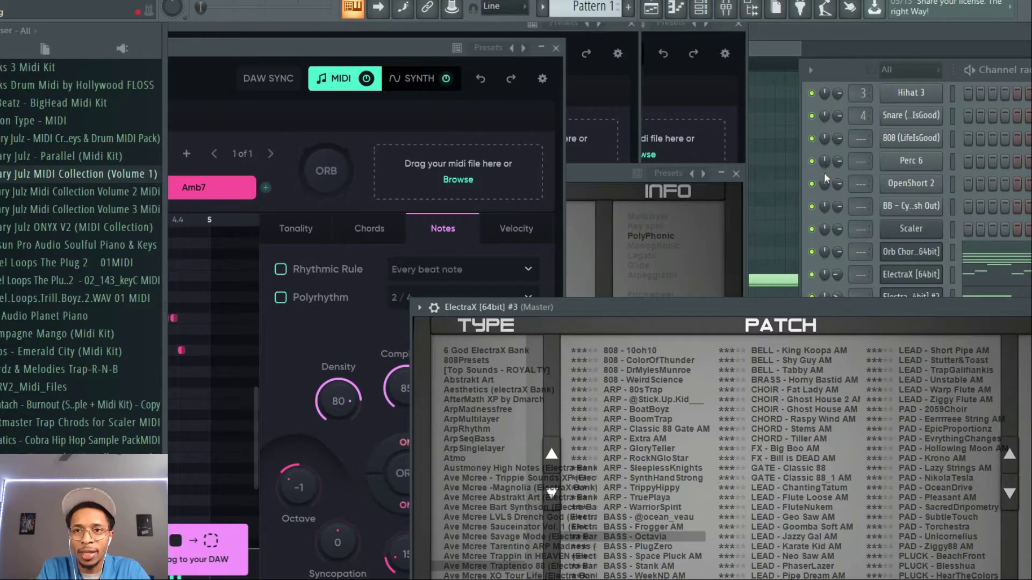
Replace the ElectraX #3 instrument with Heat Up 3 and position its window so the preset browser can be reached
drag(792, 310, 657, 453)
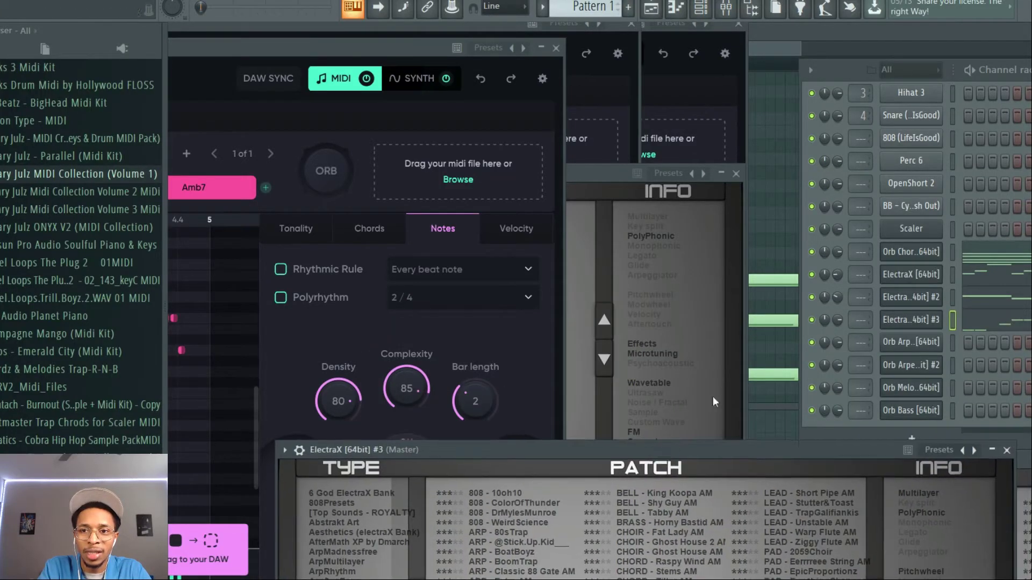
right_click(909, 321)
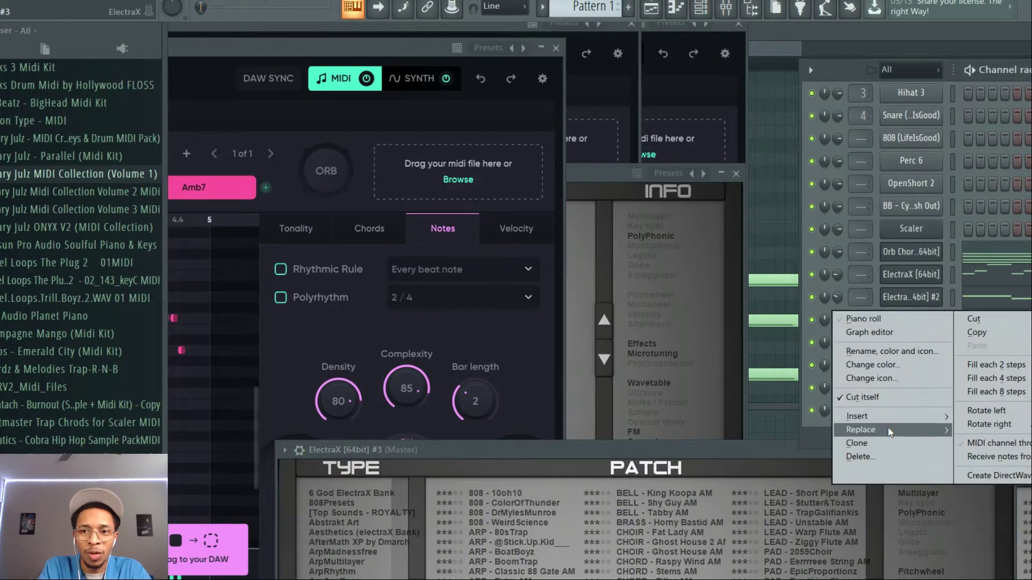
mouse_move(886, 434)
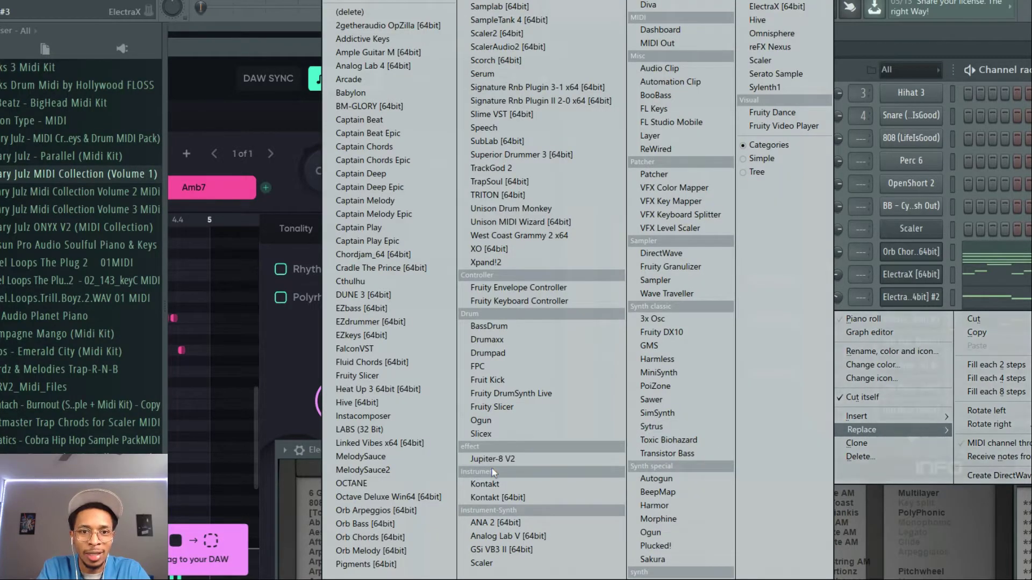
click(394, 388)
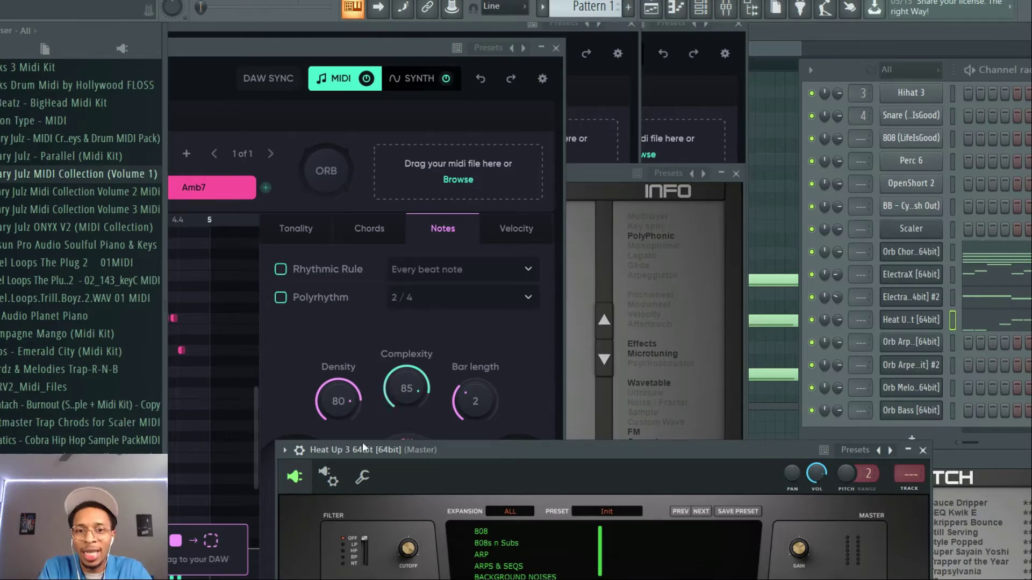
drag(483, 453, 473, 201)
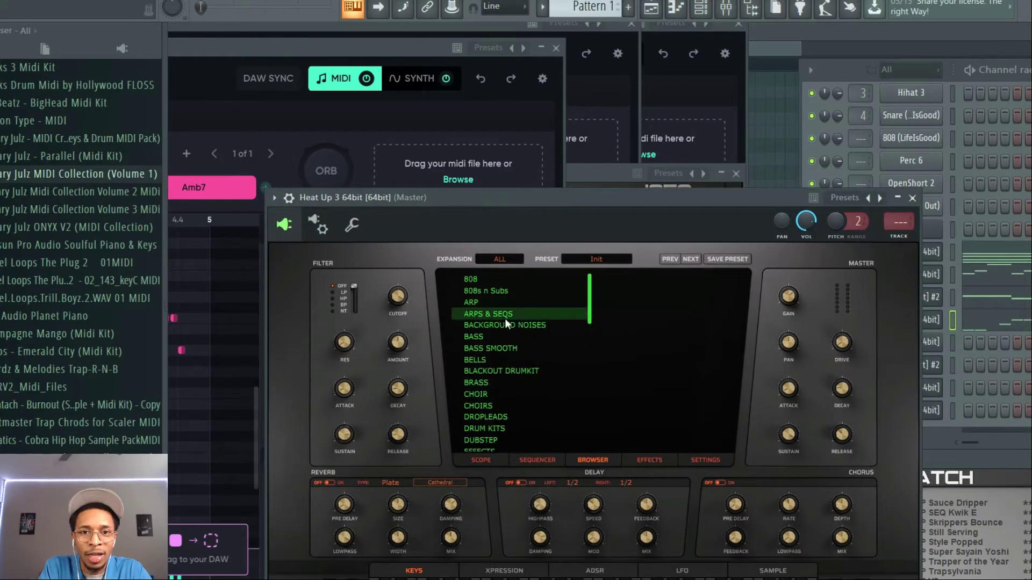
Load the 200 HZ [SAUCE2] preset from Heat Up 3's BASS category
click(548, 348)
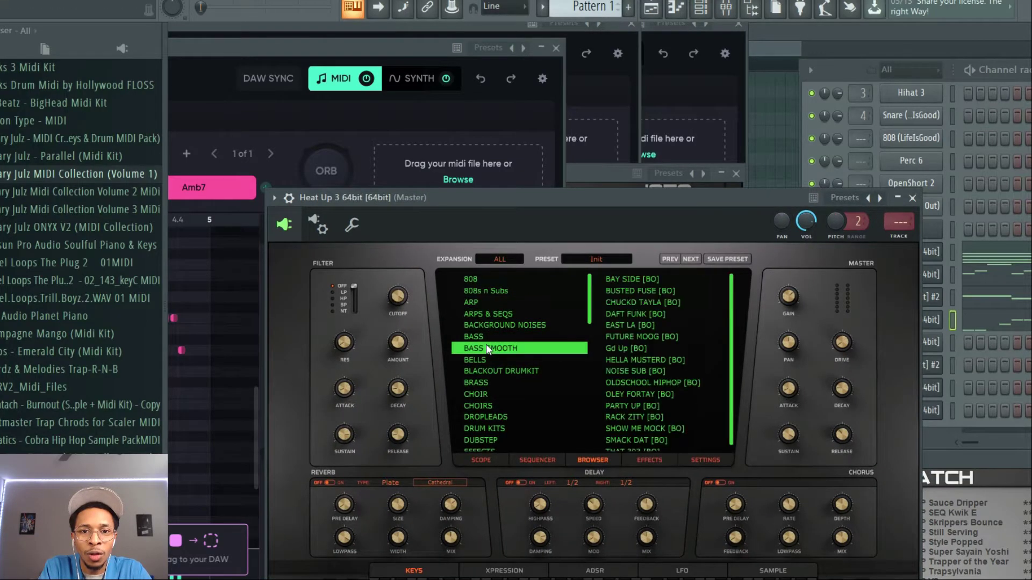
click(556, 335)
click(676, 278)
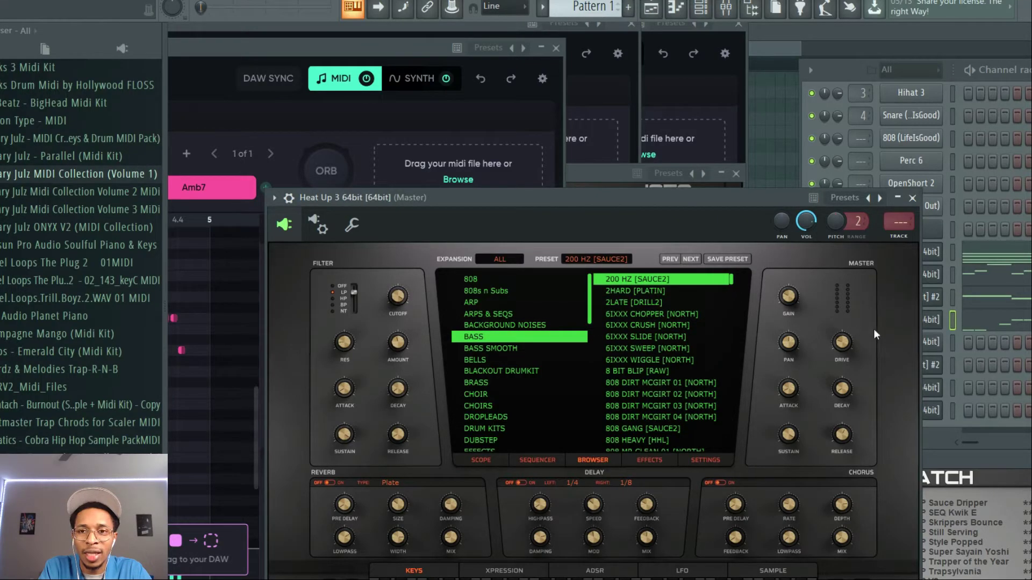
Solo the Heat Up 3 channel and open its bass notes in the piano roll, stopping playback after listening
click(967, 424)
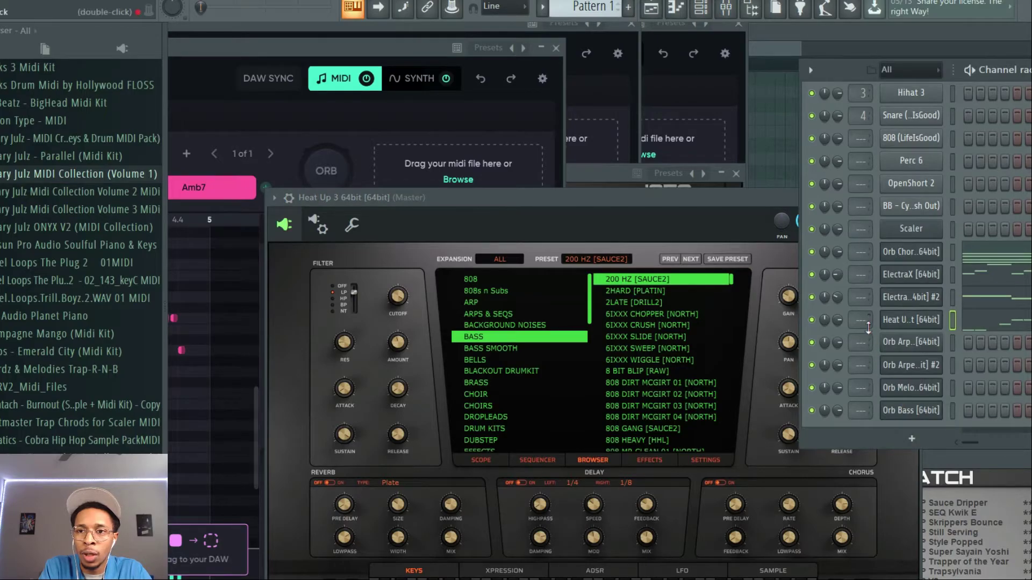
right_click(810, 321)
click(825, 323)
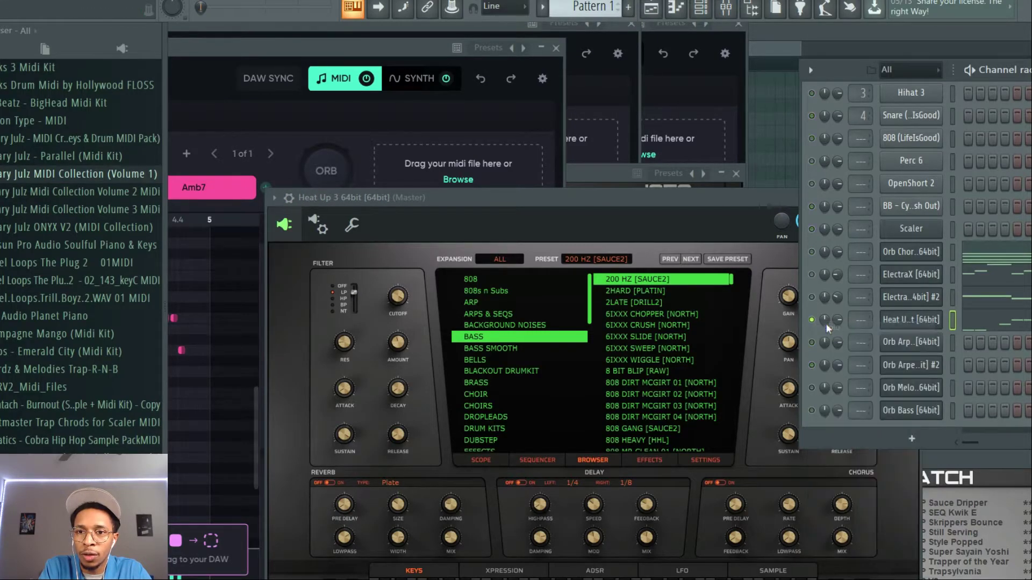
click(991, 321)
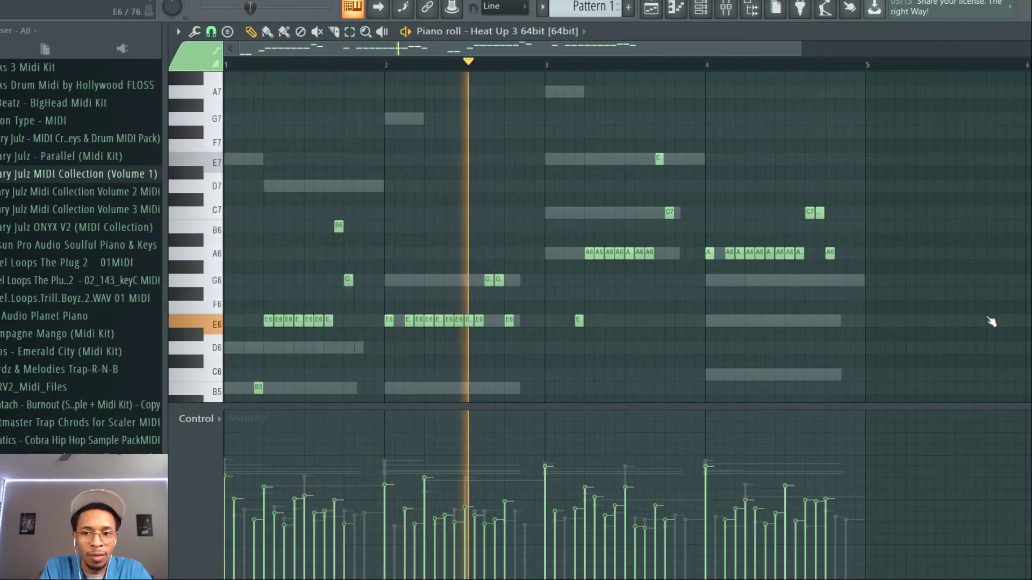
key(space)
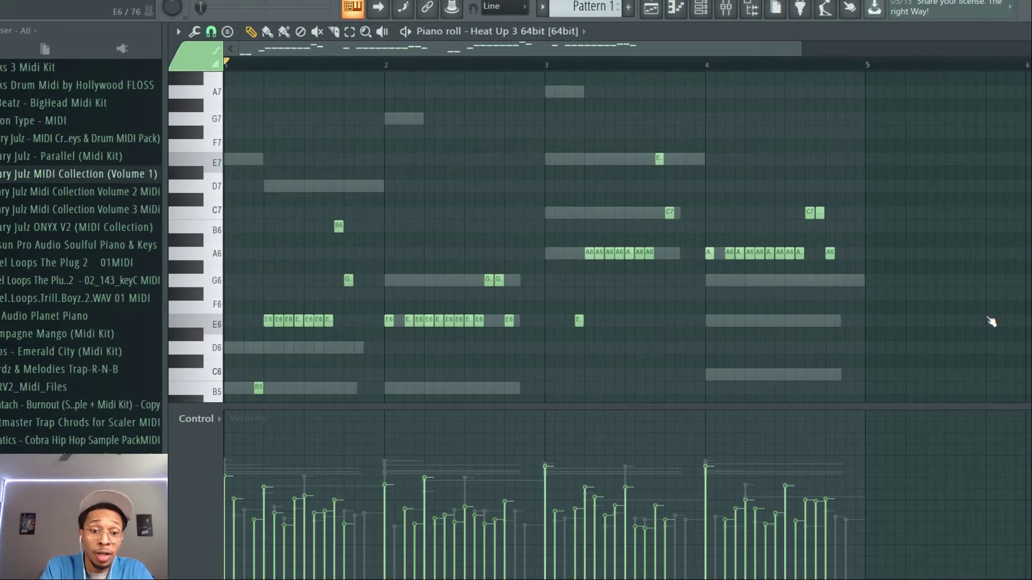
Undo the note variation in Orb Bass and export the simpler bass MIDI into the Heat Up 3 piano roll, replacing its notes
key(F6)
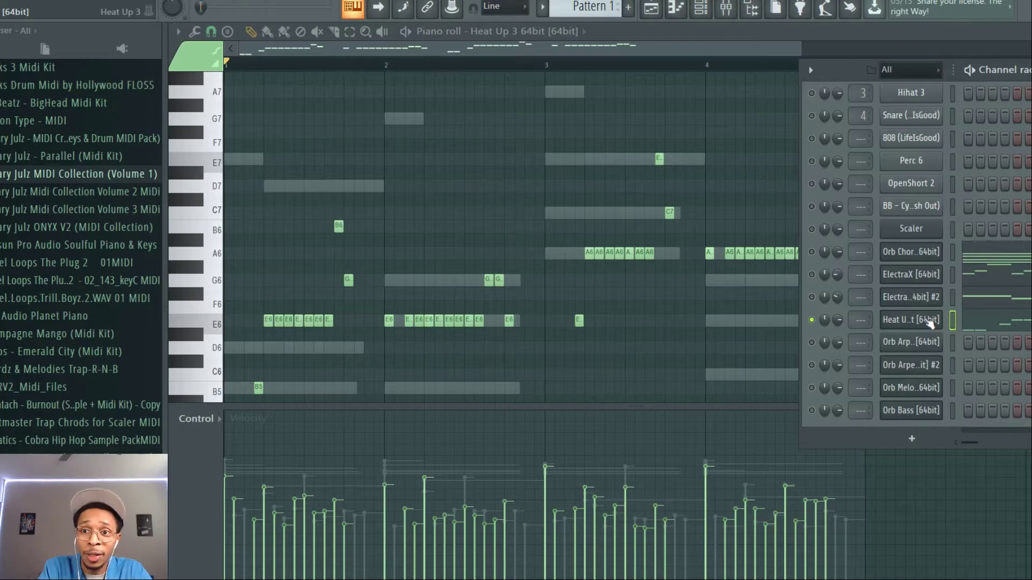
click(913, 413)
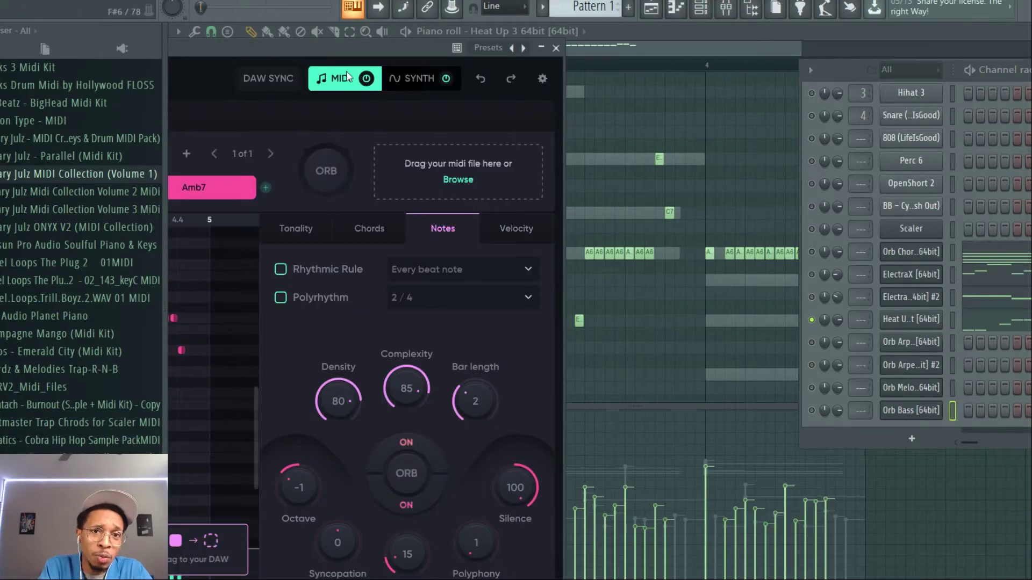
double_click(314, 44)
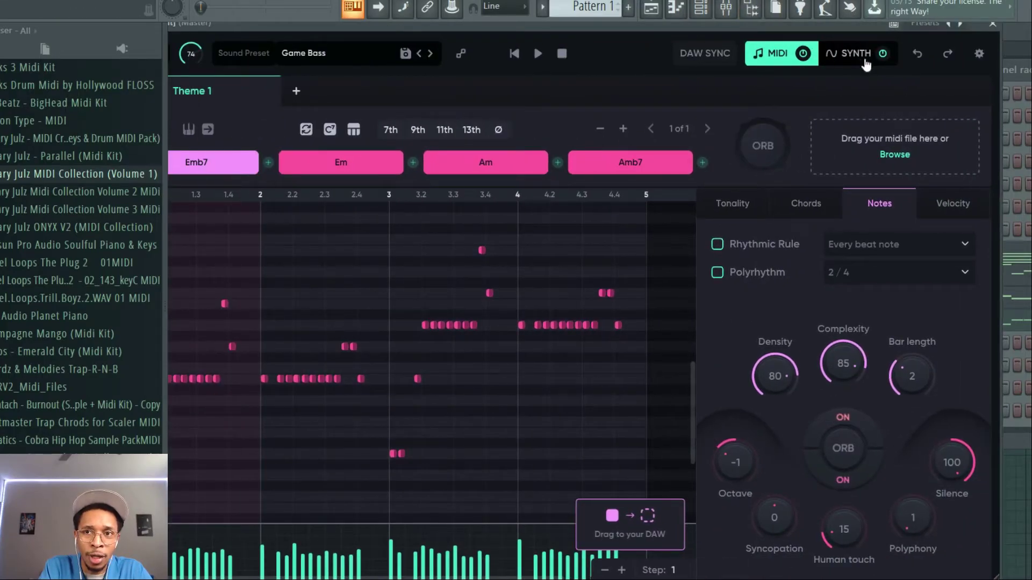
click(916, 53)
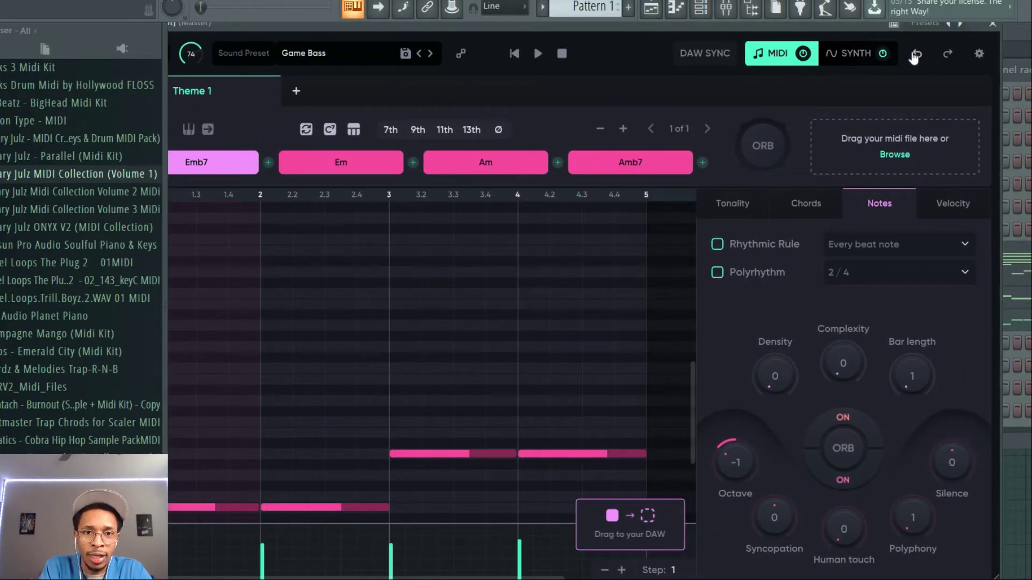
drag(630, 524, 1020, 328)
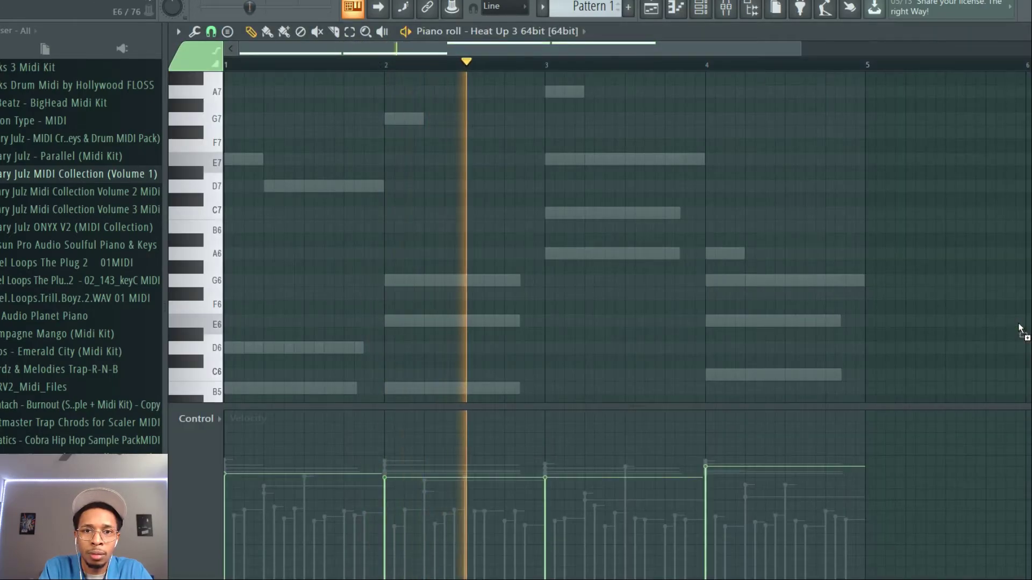
key(space)
Listen to the sustained bass line and raise its bar 2 note one octave to E6, checking the result in playback
scroll(961, 330, down, 5)
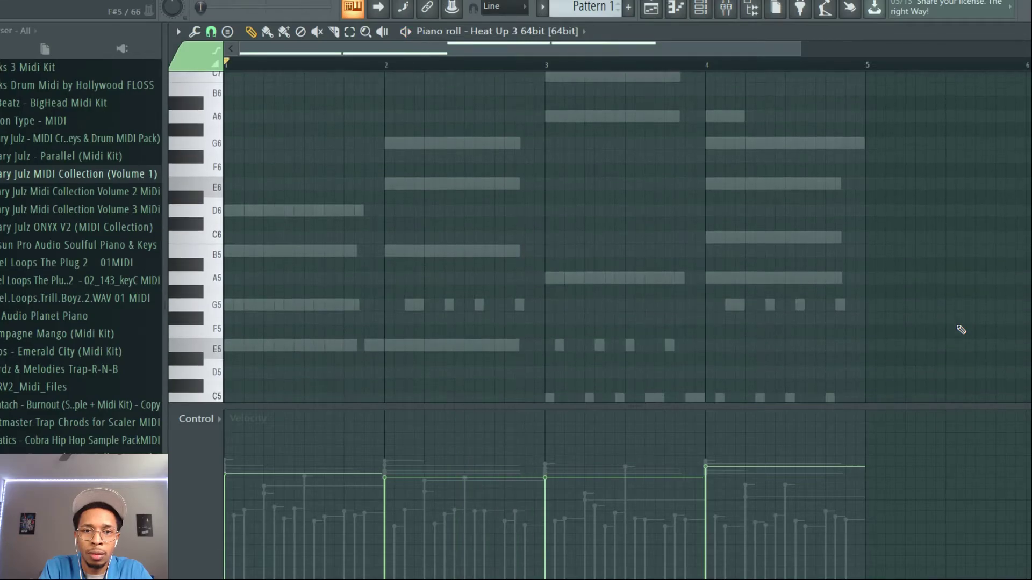
key(space)
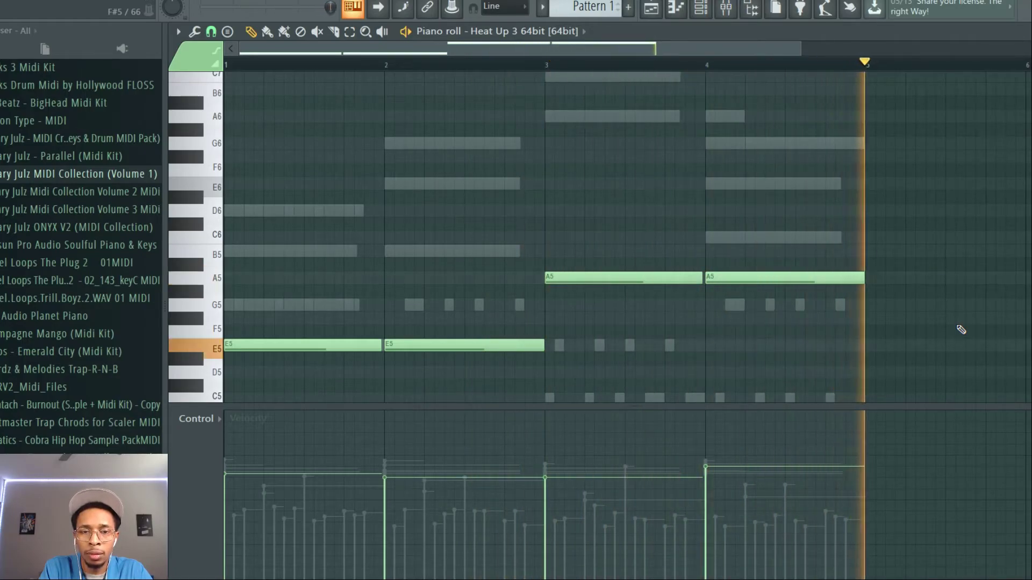
key(space)
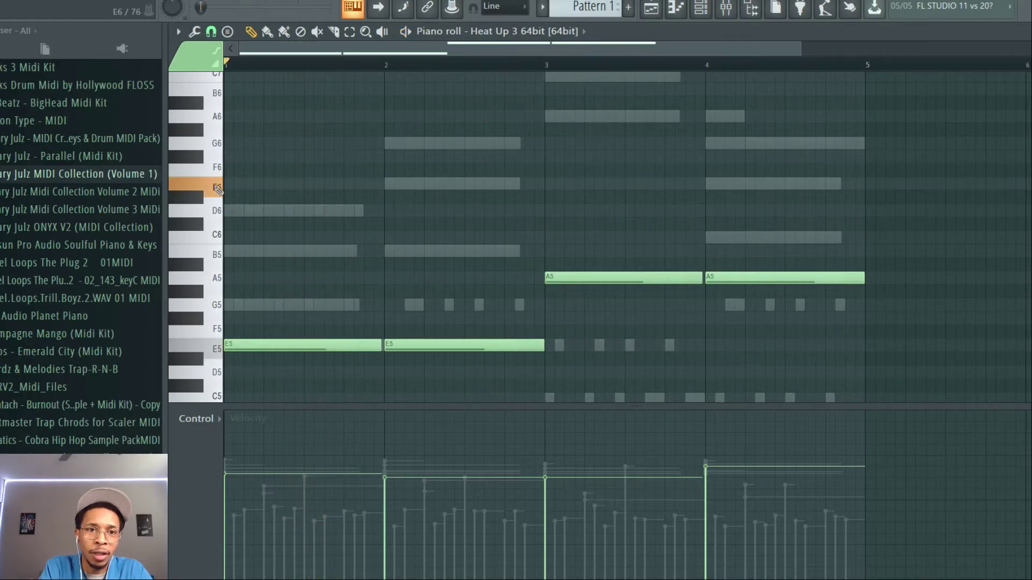
drag(411, 301, 411, 366)
key(ctrl+Up)
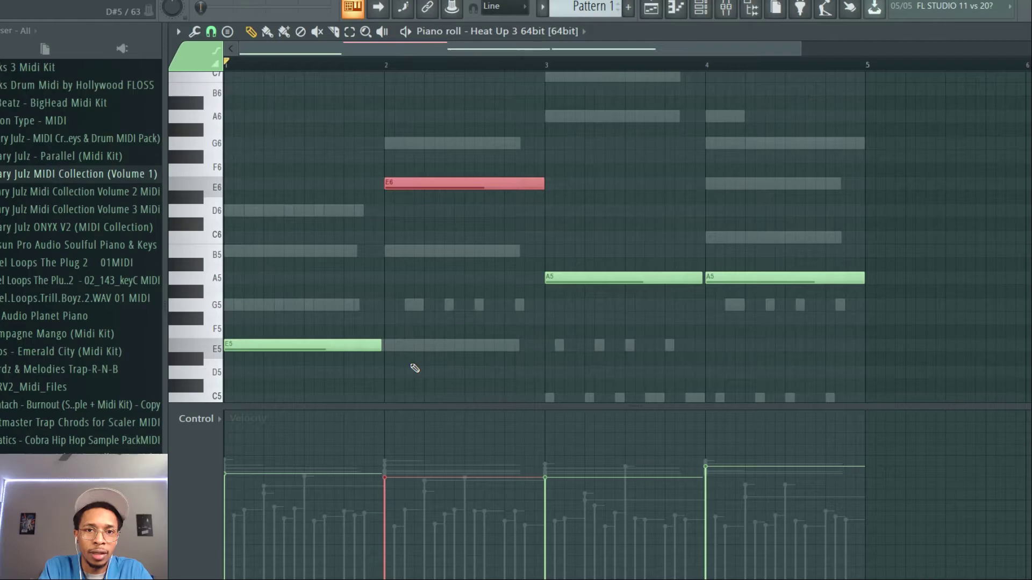
key(space)
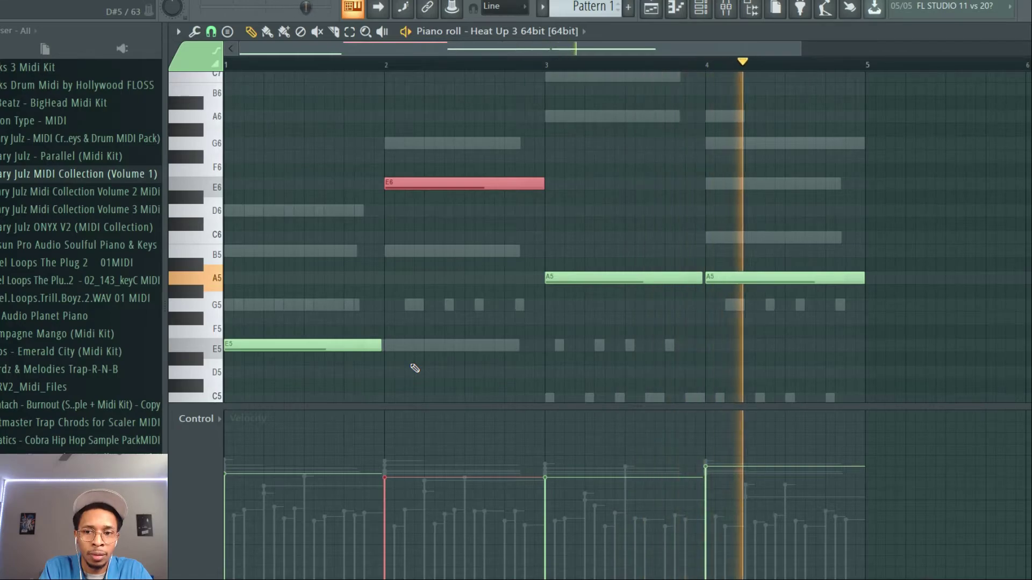
key(space)
Unmute the Orb chord channel to hear it with the bass, and set the ElectraX bell's master volume to 65
key(F6)
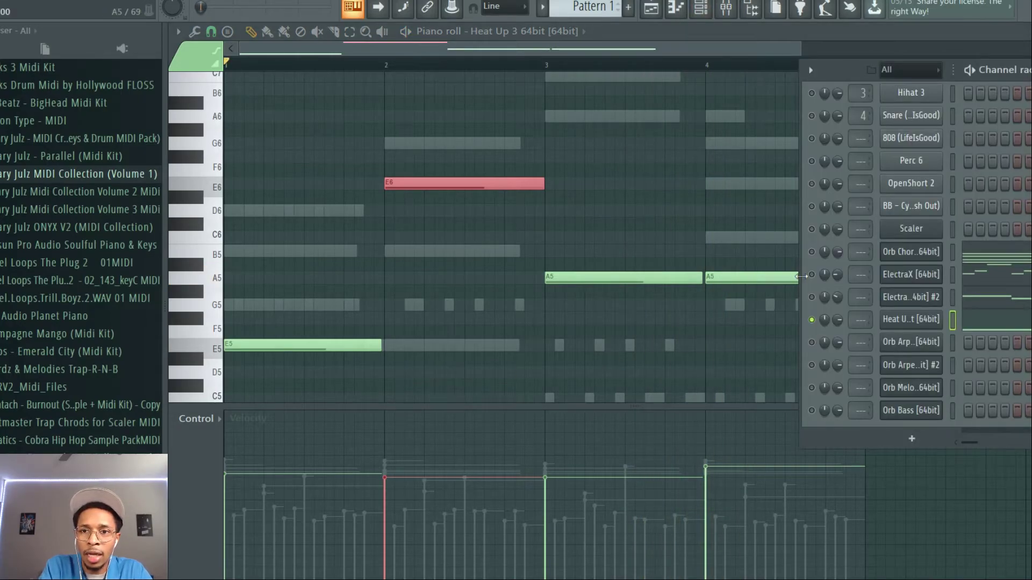
click(811, 252)
key(space)
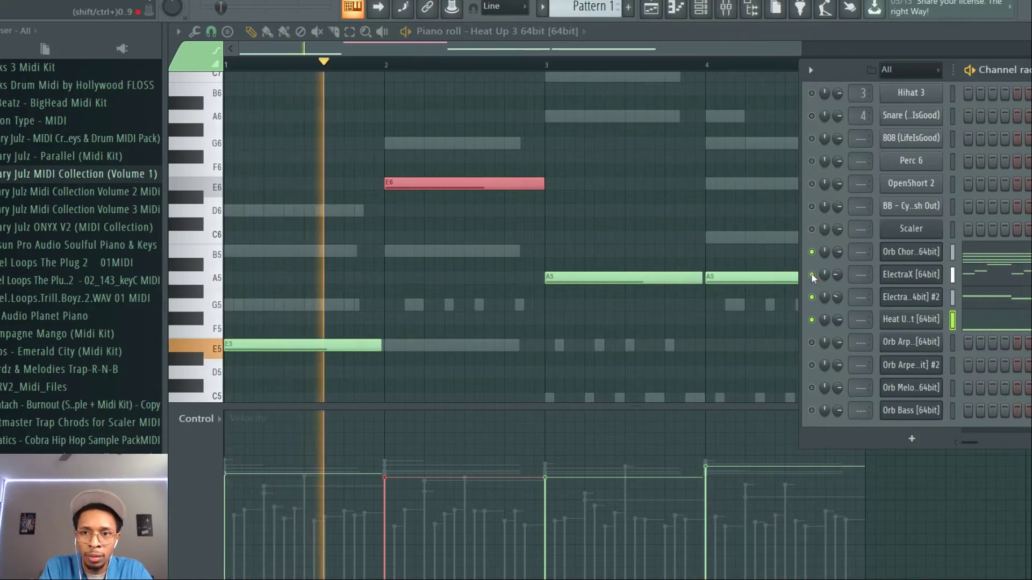
click(915, 277)
drag(849, 508, 842, 530)
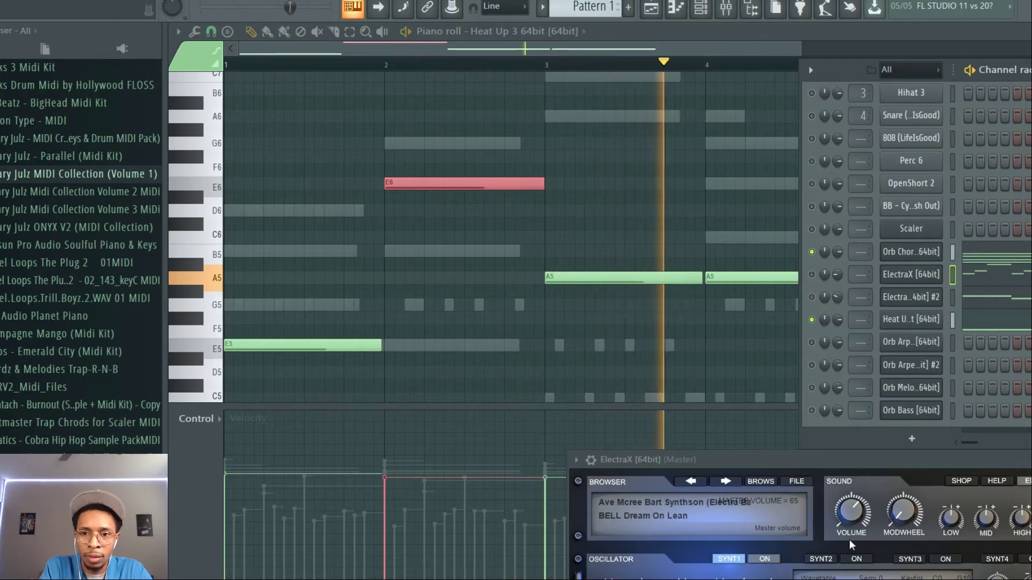
click(254, 1)
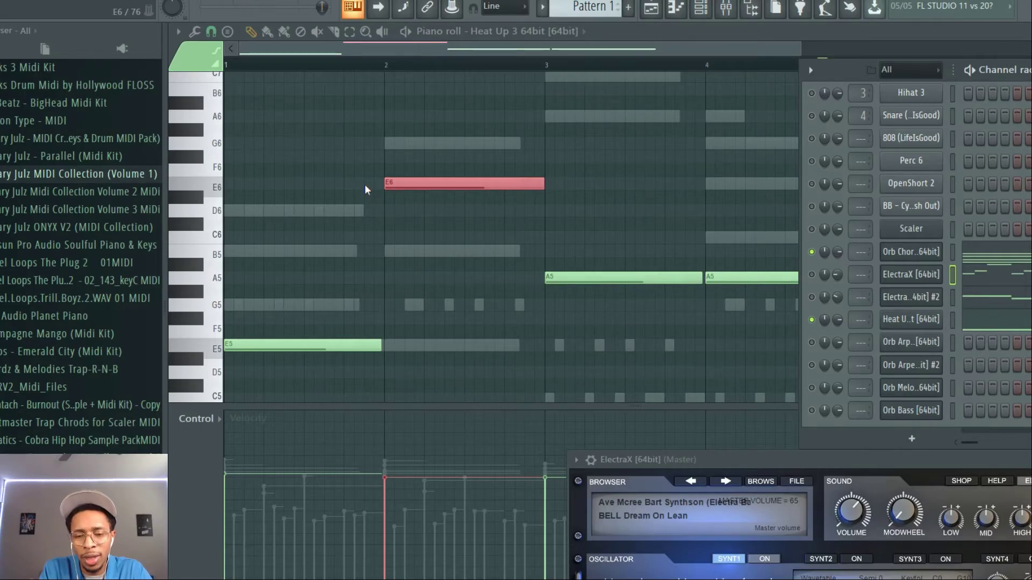
Switch to the BeatStars store in the browser, look through its Sound Kits and open the Bricks 3 Midi Kit
key(alt+Tab)
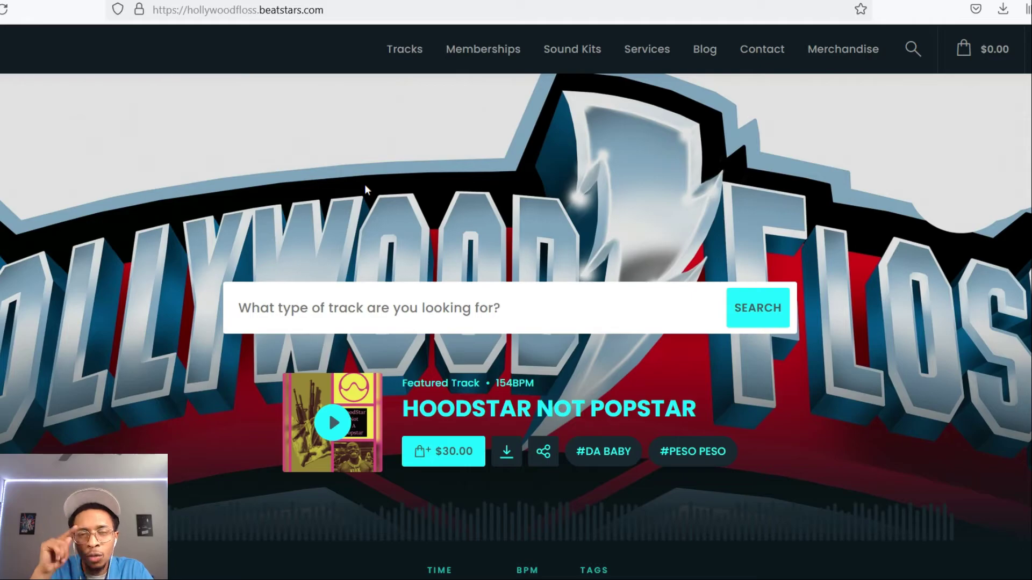
click(565, 51)
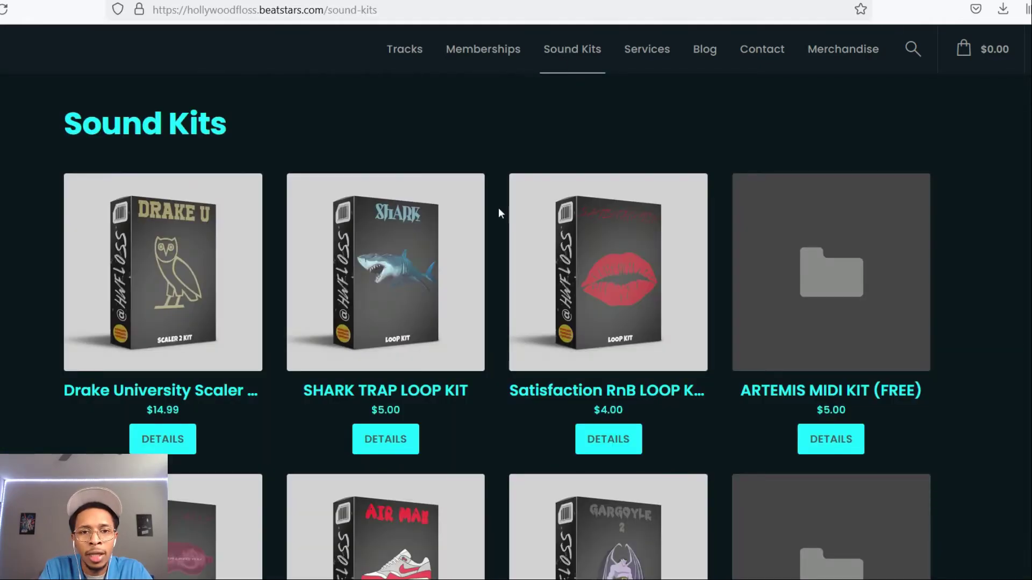
scroll(499, 207, down, 8)
scroll(499, 208, down, 18)
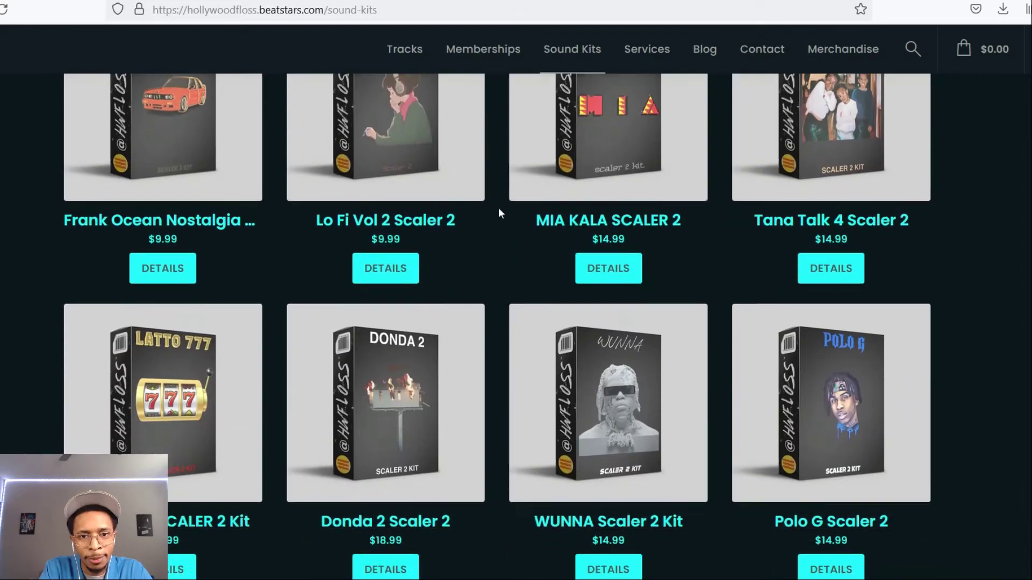
scroll(498, 213, up, 3)
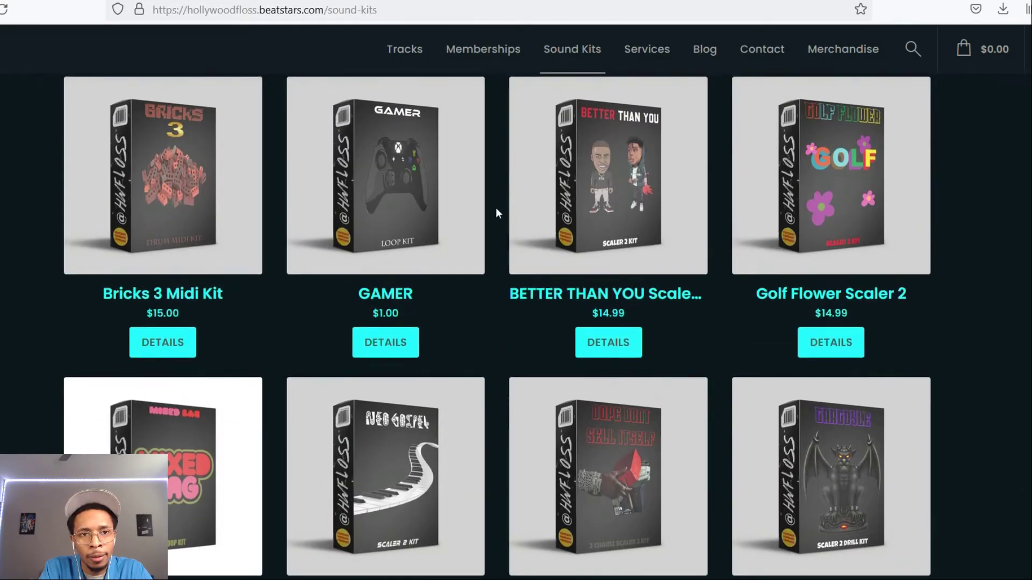
click(181, 186)
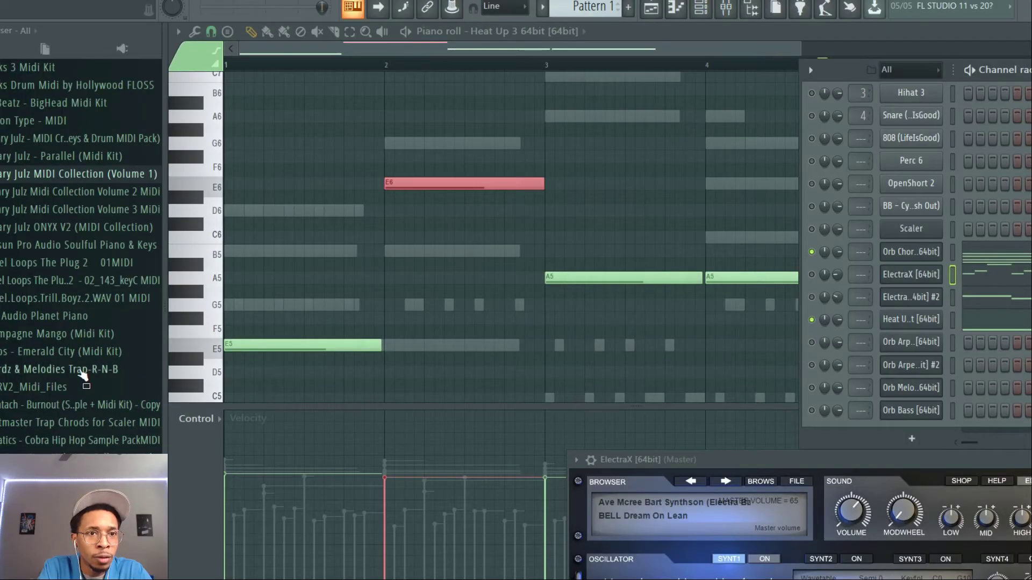
Import only the BB - Kick (Bape) 1 track of Bricks 3 Kick 135 onto the BB - Kick (Bape) channel and unmute it
scroll(80, 376, up, 4)
click(17, 266)
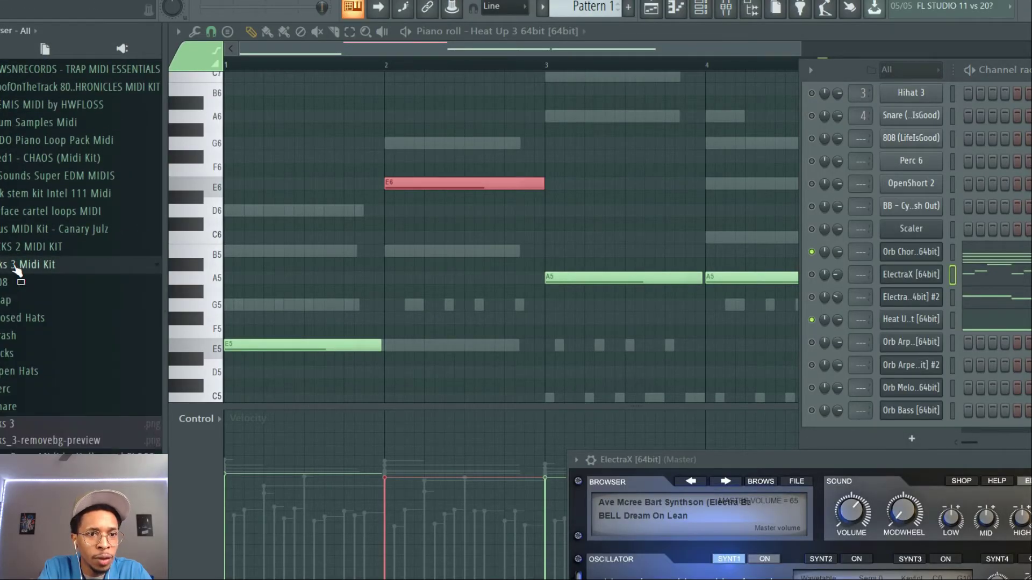
click(9, 354)
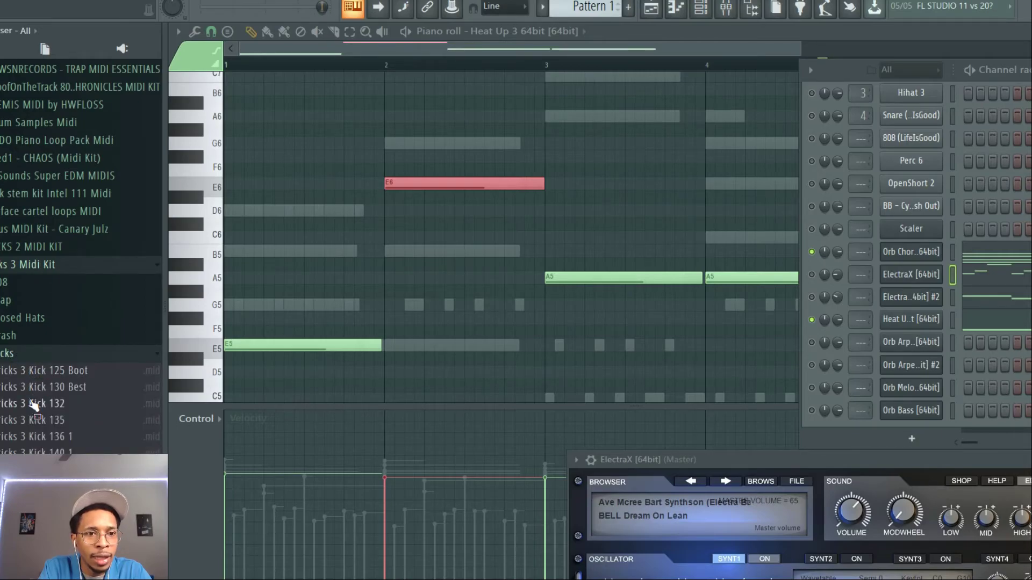
mouse_move(40, 421)
mouse_down()
mouse_move(615, 272)
mouse_move(892, 161)
mouse_move(918, 117)
mouse_move(933, 397)
mouse_move(929, 93)
mouse_move(606, 202)
mouse_move(313, 403)
mouse_move(51, 430)
mouse_up()
drag(946, 69, 654, 114)
scroll(718, 222, up, 2)
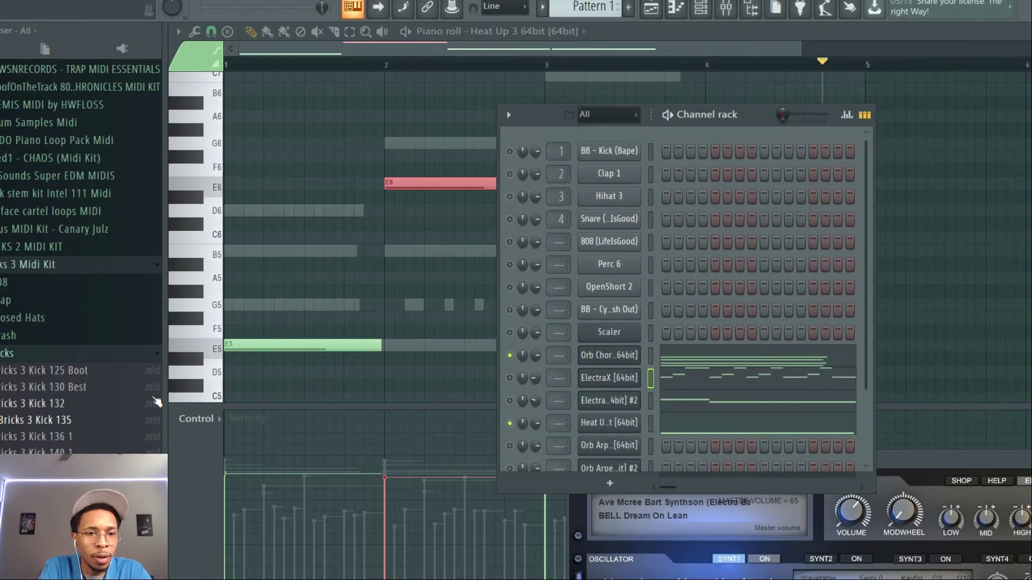
drag(58, 423, 595, 161)
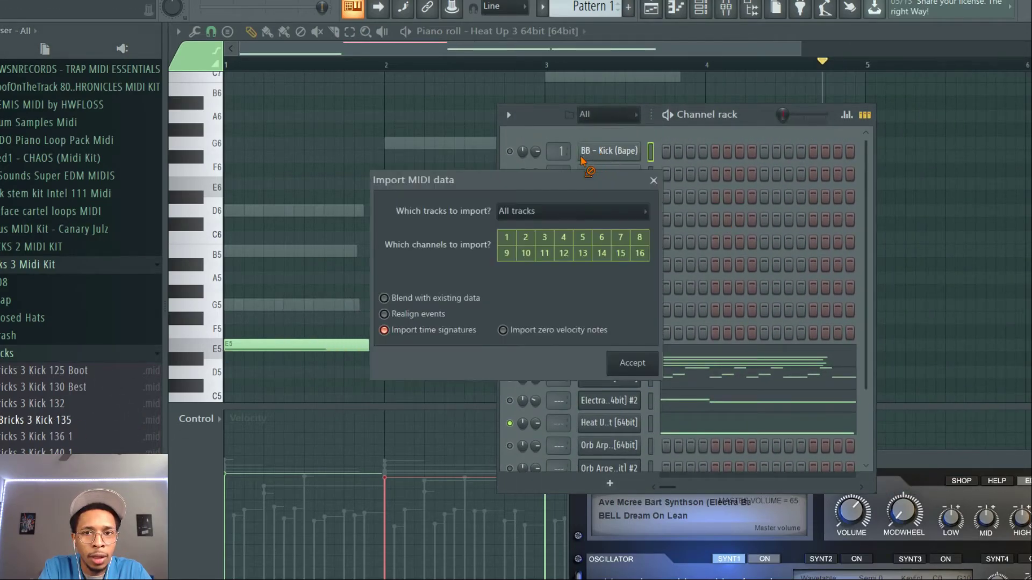
click(559, 211)
click(548, 246)
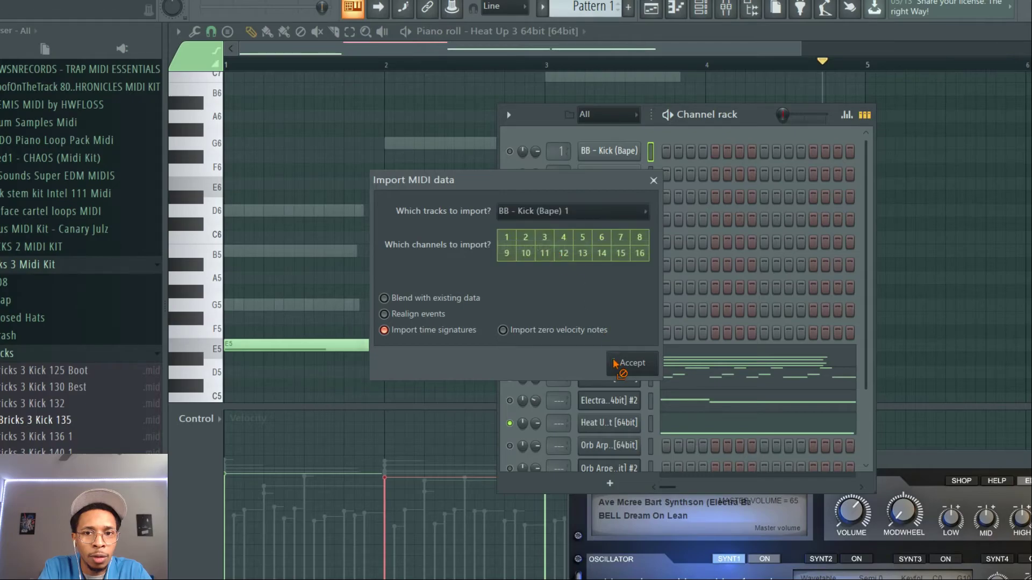
click(629, 363)
click(510, 151)
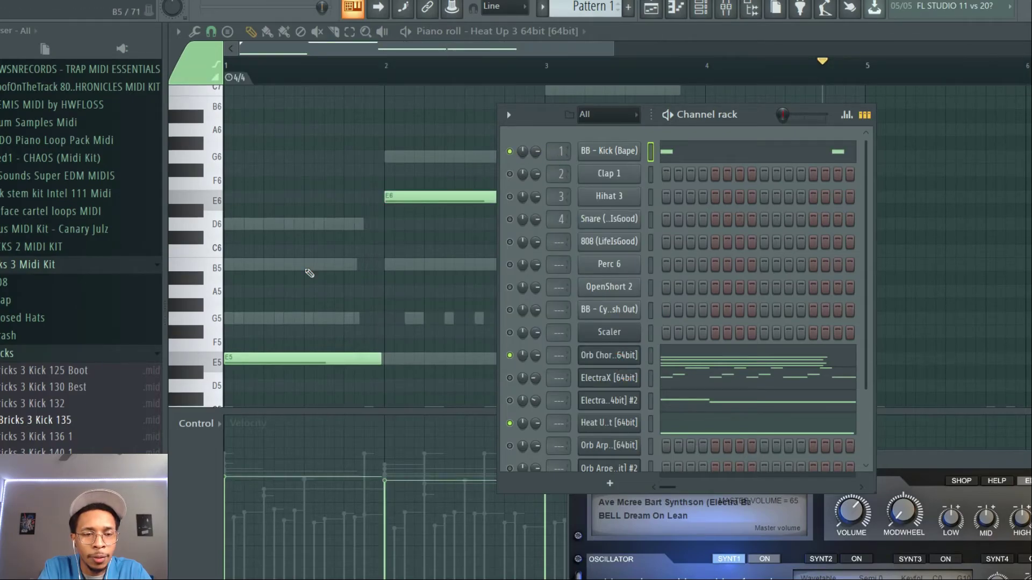
Import Bricks 3 Clap Simple Flare onto the Clap 1 channel and Bricks 3 Cl Hats 134 1 onto Hihat 3, with both channels active
click(10, 355)
click(21, 302)
drag(51, 318, 626, 179)
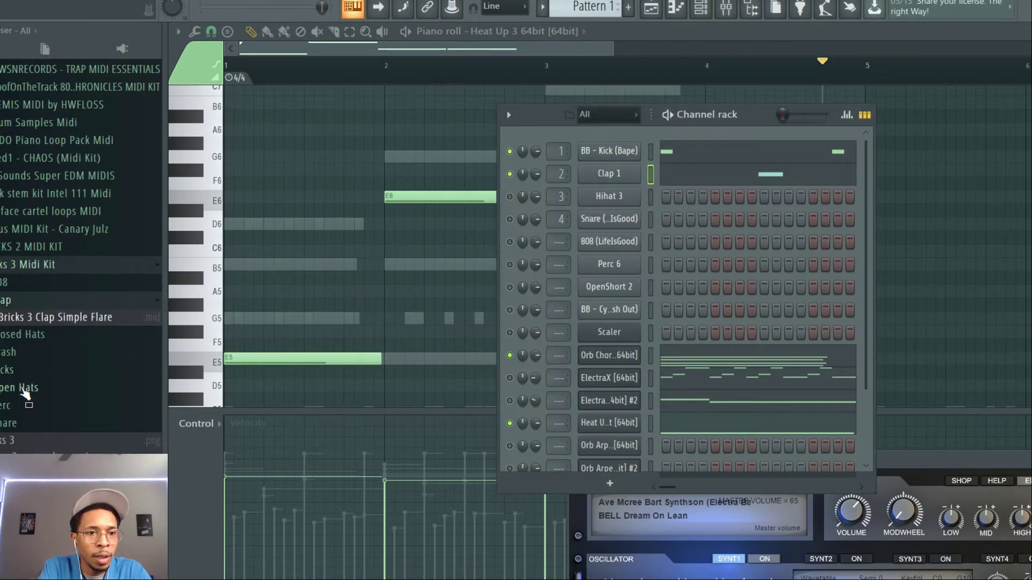
click(27, 337)
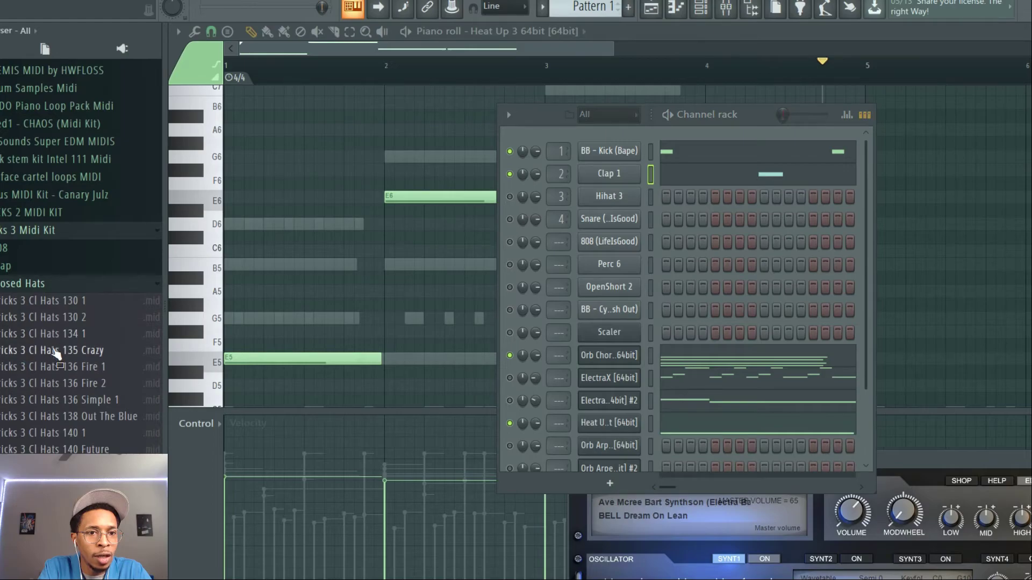
drag(60, 337, 611, 197)
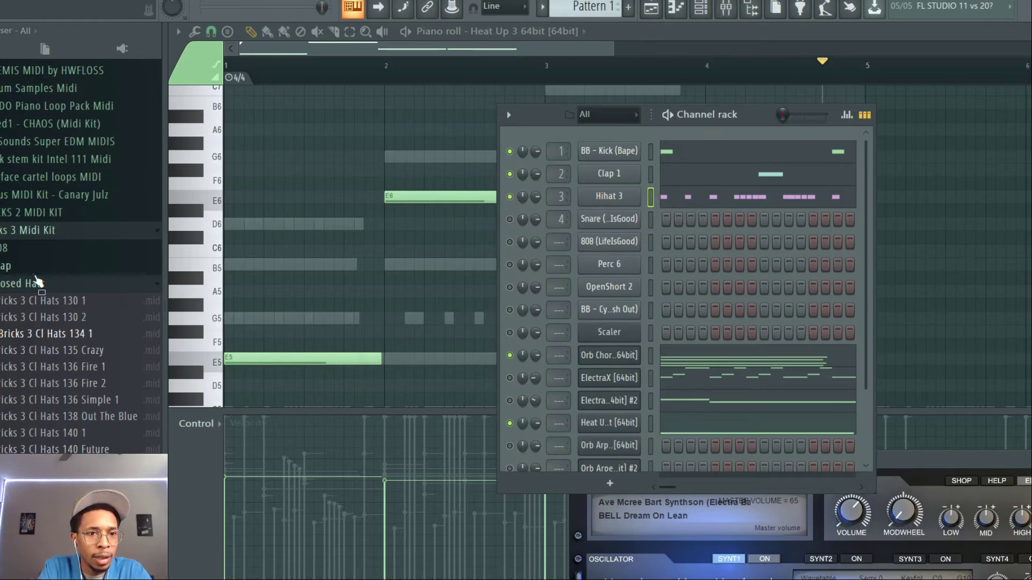
Import the Bricks 3 Open Hats 134 1 MIDI onto the OpenShort 2 channel and unmute it
click(32, 289)
click(22, 337)
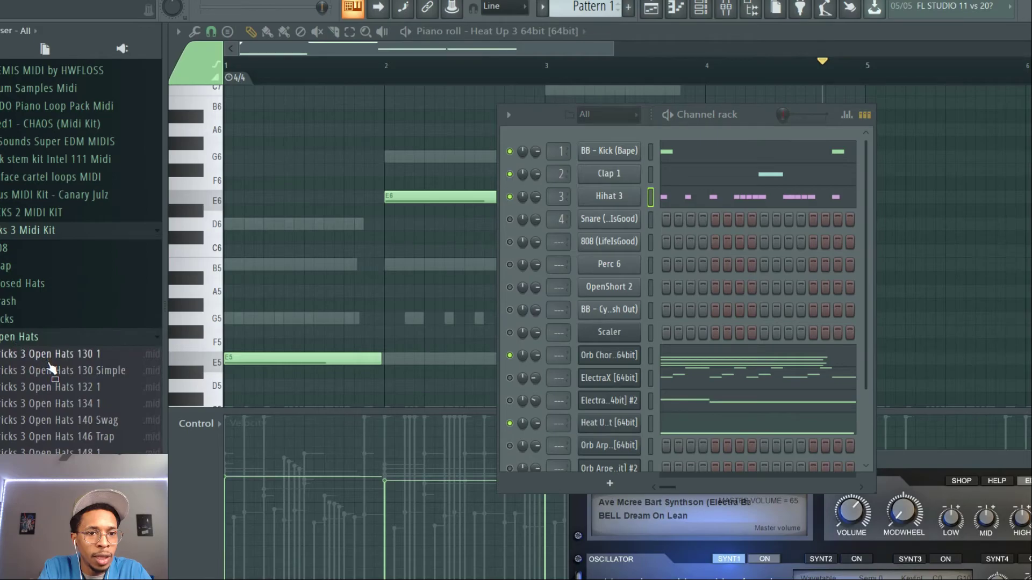
drag(57, 408, 621, 290)
click(510, 288)
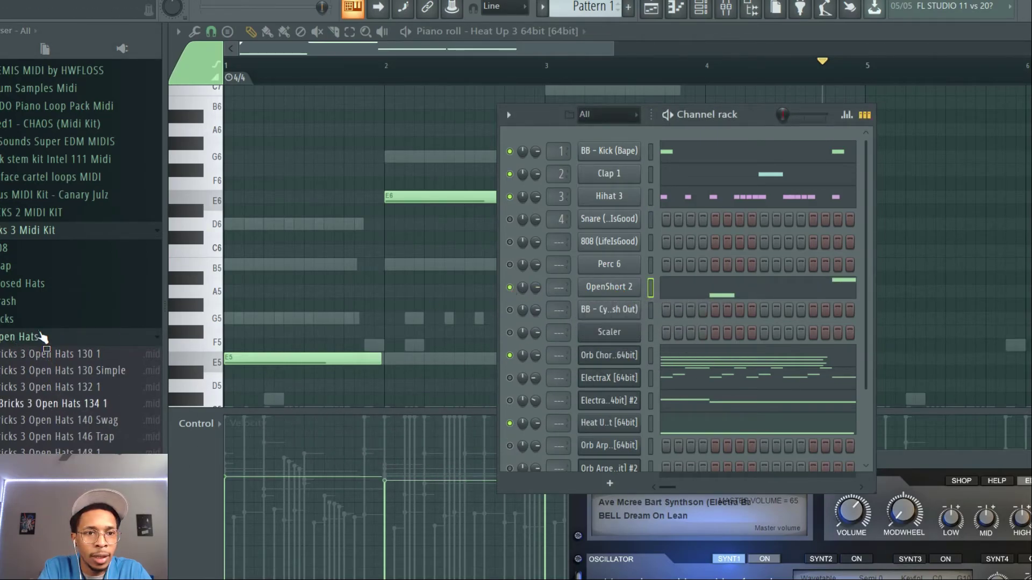
Import the Bricks 3 Perc 140 1 MIDI onto the Perc 6 channel, unmute it and check the kit's 808 folder
click(22, 336)
click(21, 354)
drag(49, 371, 591, 266)
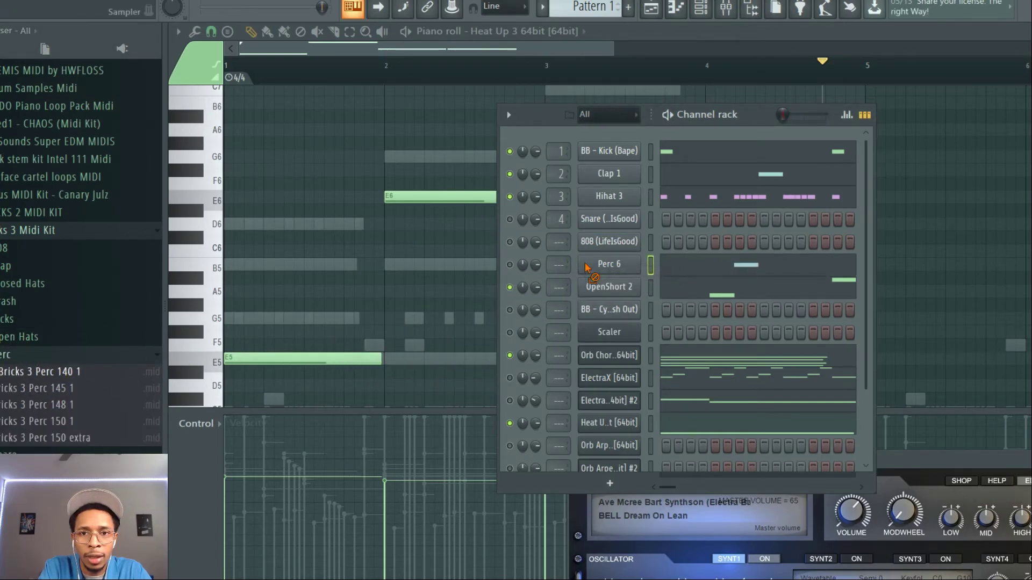
click(511, 264)
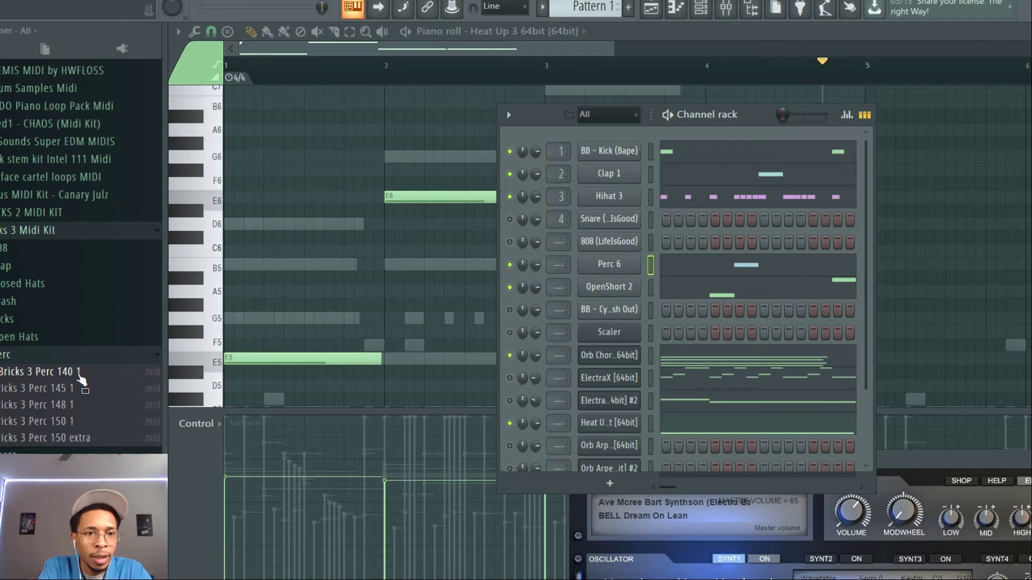
click(4, 248)
click(5, 249)
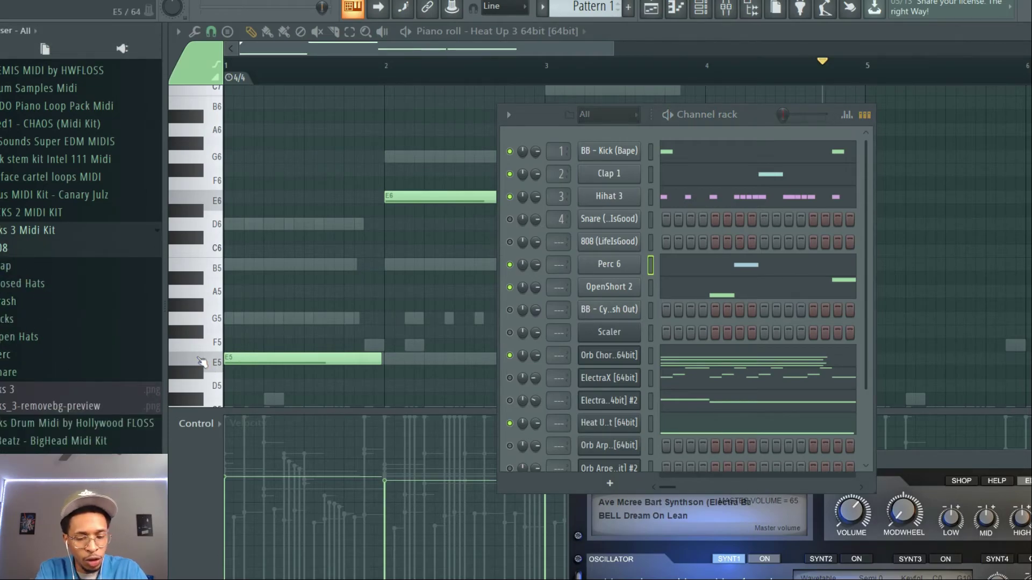
Solo the Orb Chords channel and unmute both ElectraX channels and Heat Up 3 alongside it
right_click(522, 367)
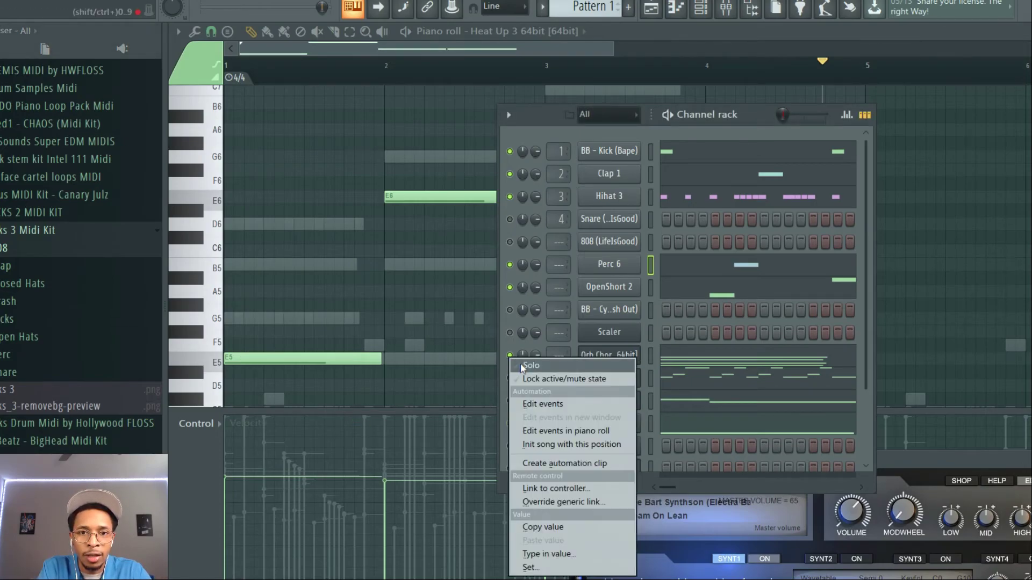
click(530, 365)
click(509, 378)
click(510, 401)
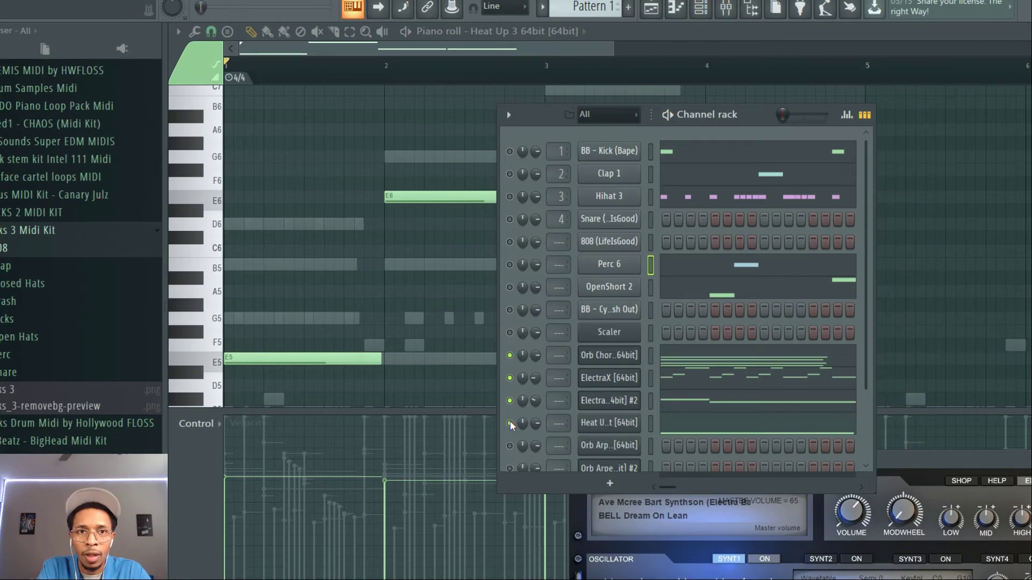
Select bars 1 to 4 of the pattern as the playback loop and audition the melodic channels without drums
drag(227, 62, 364, 65)
drag(437, 68, 868, 155)
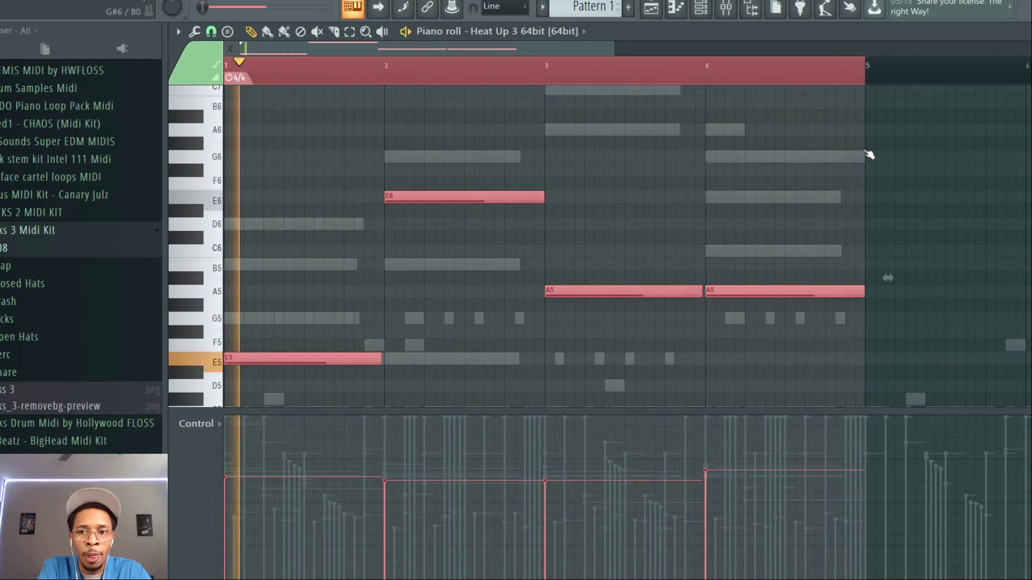
key(F6)
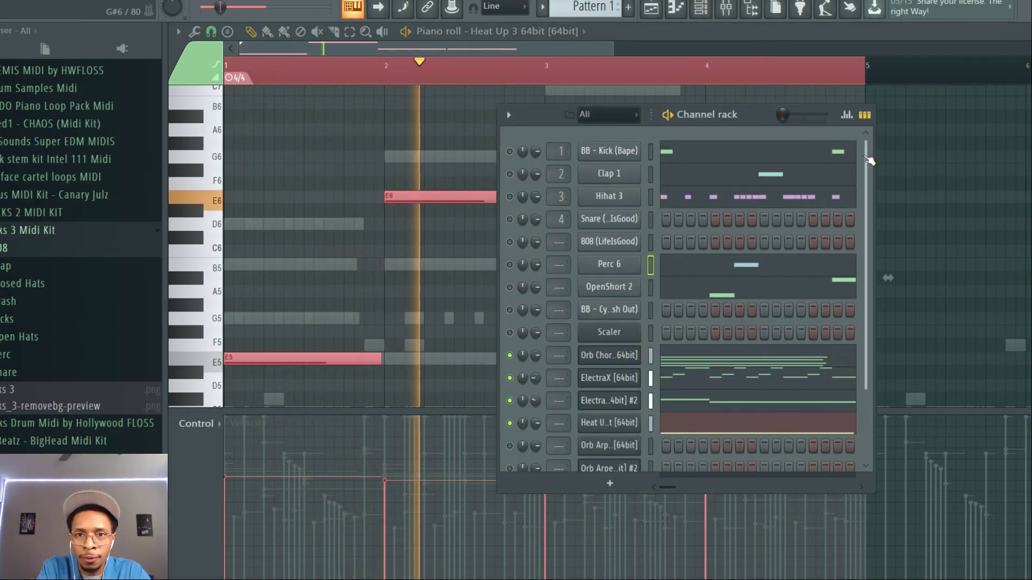
key(space)
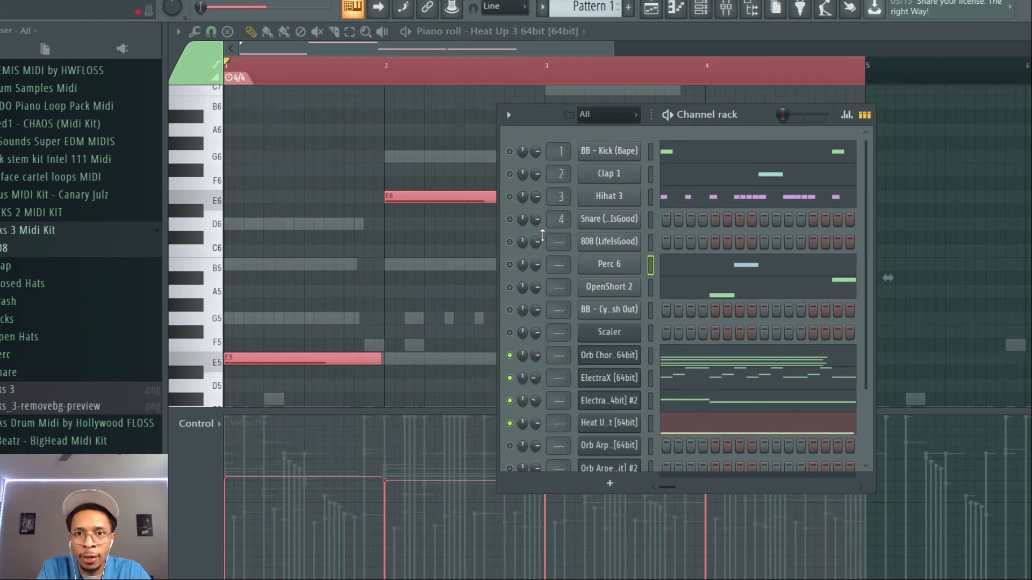
Unmute the BB - Kick (Bape), Clap 1, Hihat 3, Perc 6 and OpenShort 2 channels and play the full beat
click(509, 264)
click(509, 287)
click(509, 197)
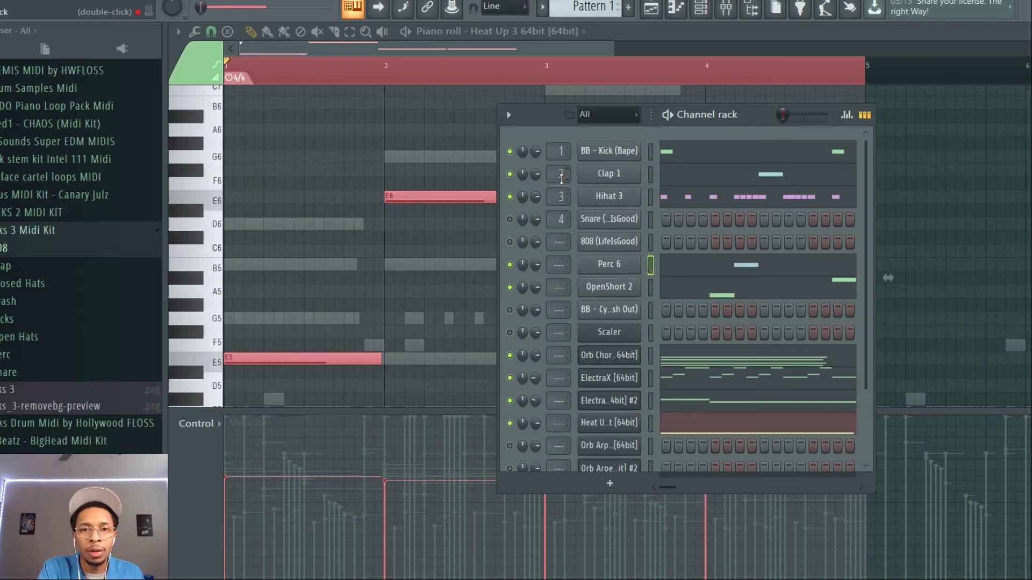
key(space)
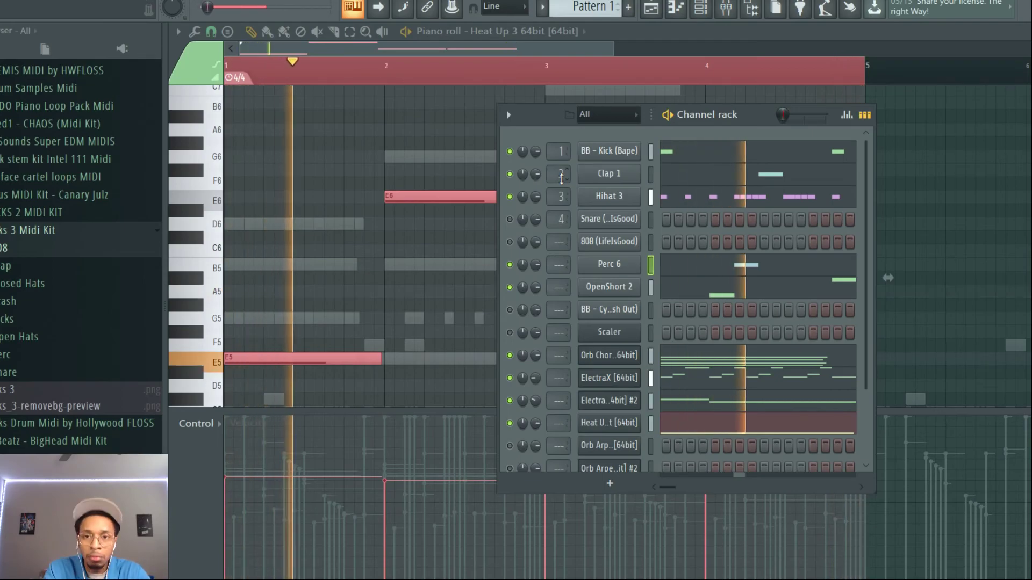
key(space)
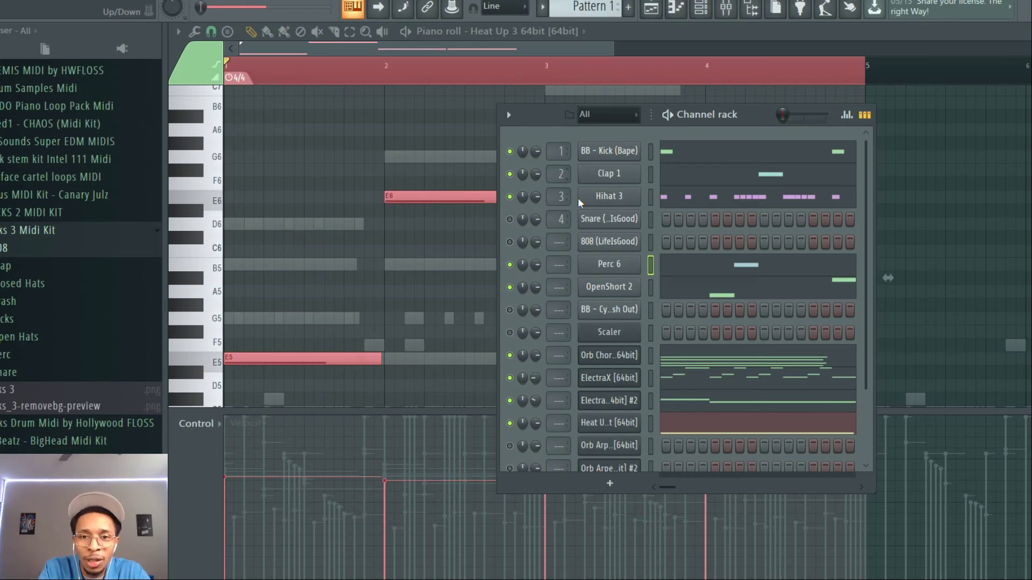
Open the first Orb Arpeggios plugin and show its tonality settings
scroll(619, 408, down, 3)
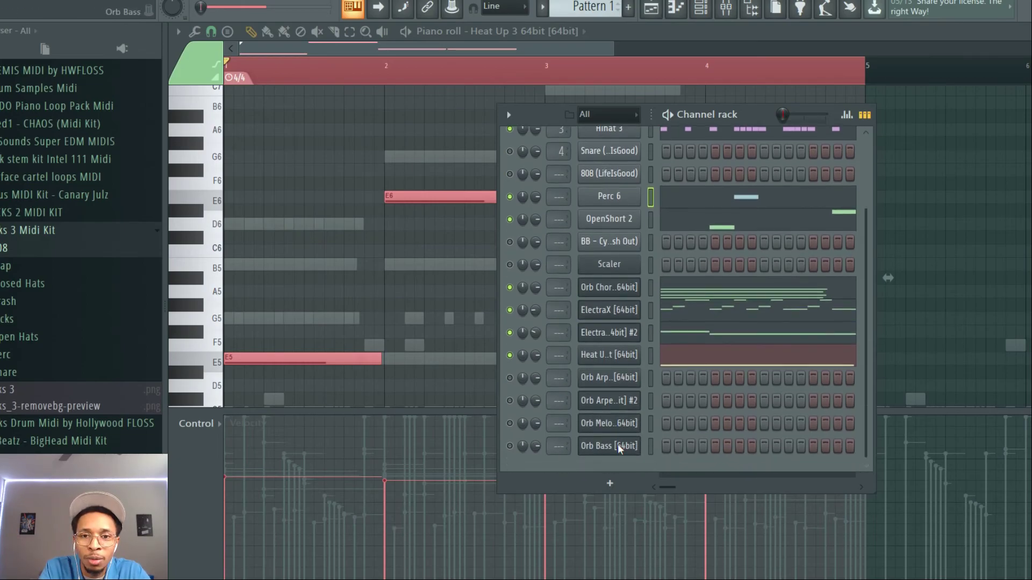
click(618, 377)
drag(581, 266, 616, 71)
click(784, 256)
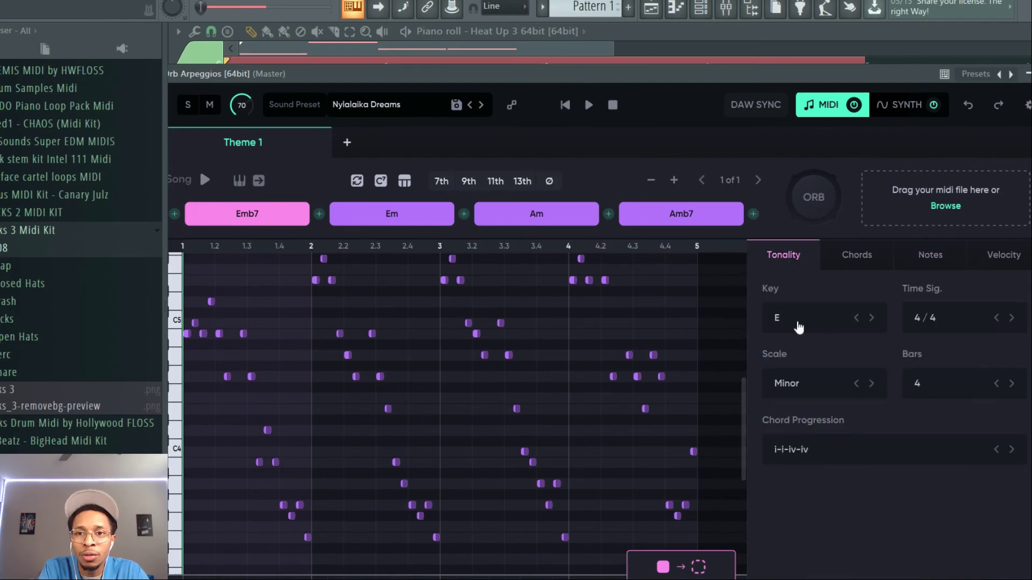